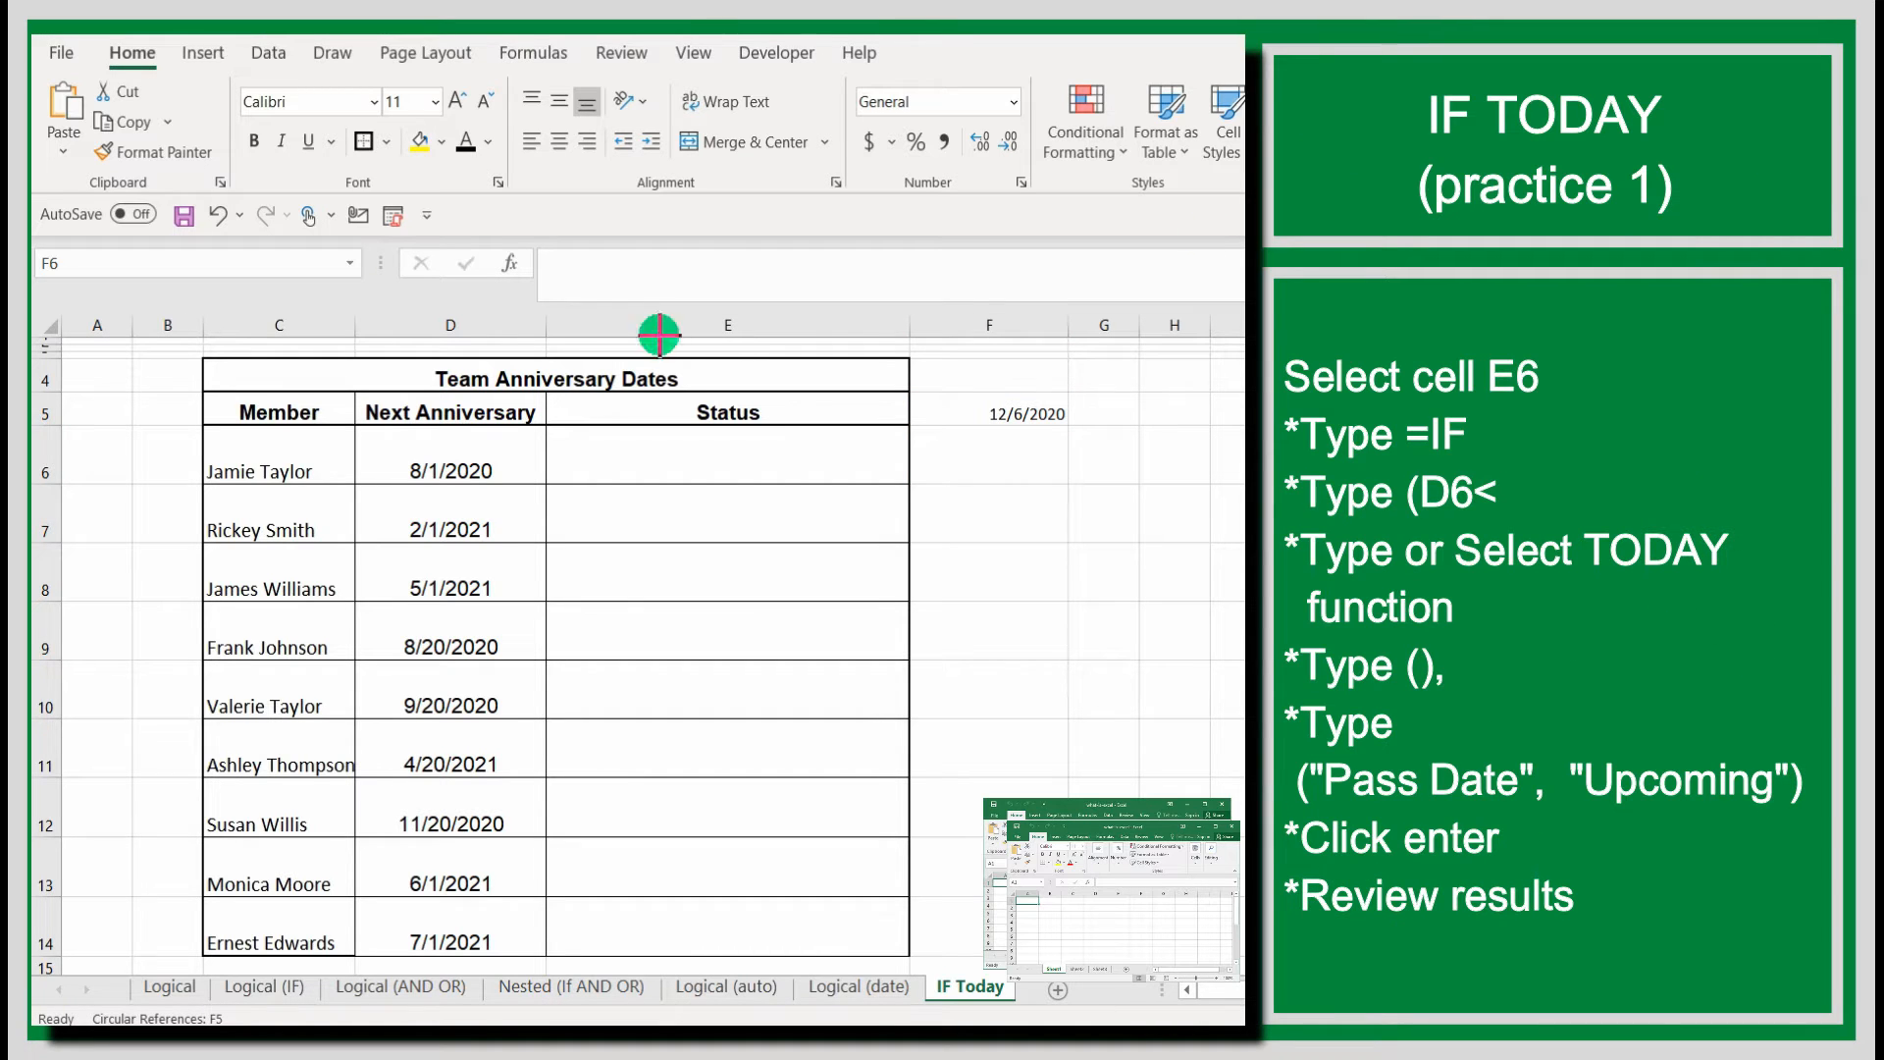
Start an IF formula in cell E6 whose logical test checks whether D6 is less than TODAY().
left_click_drag(545, 424, 910, 484)
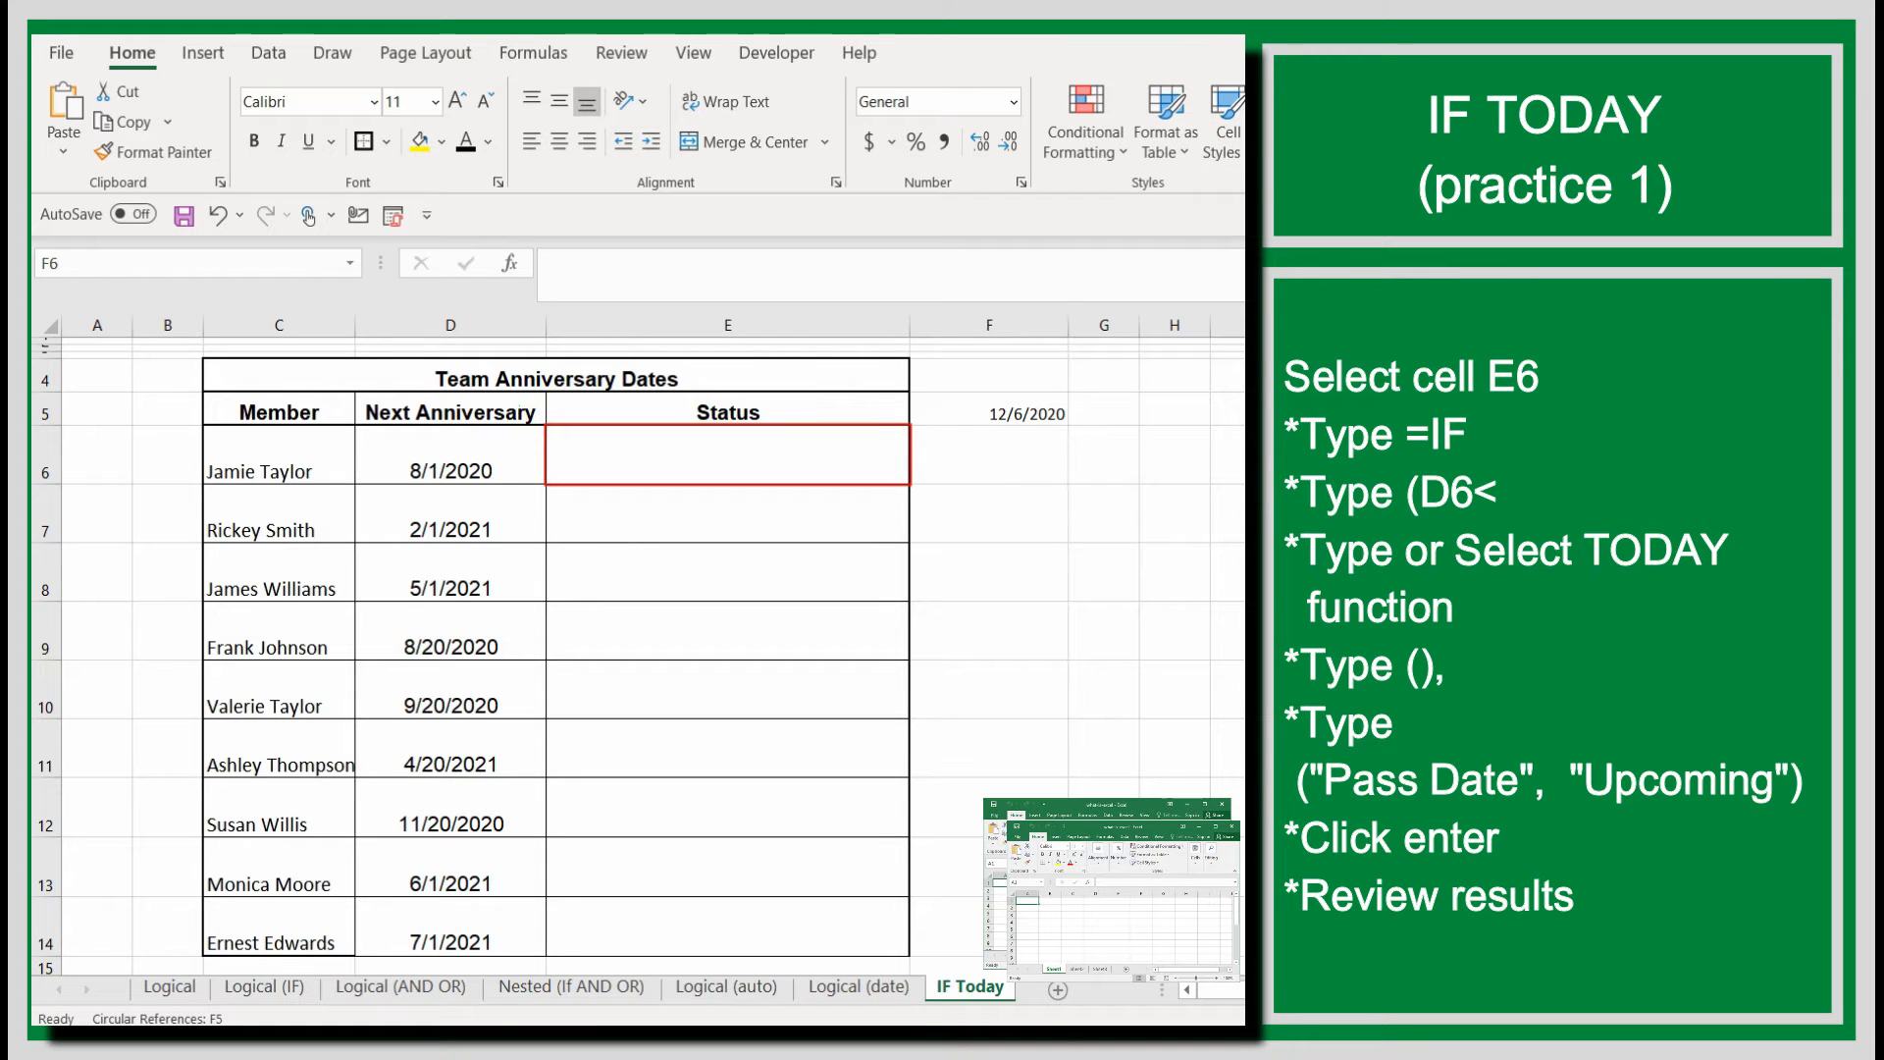
left_click(739, 462)
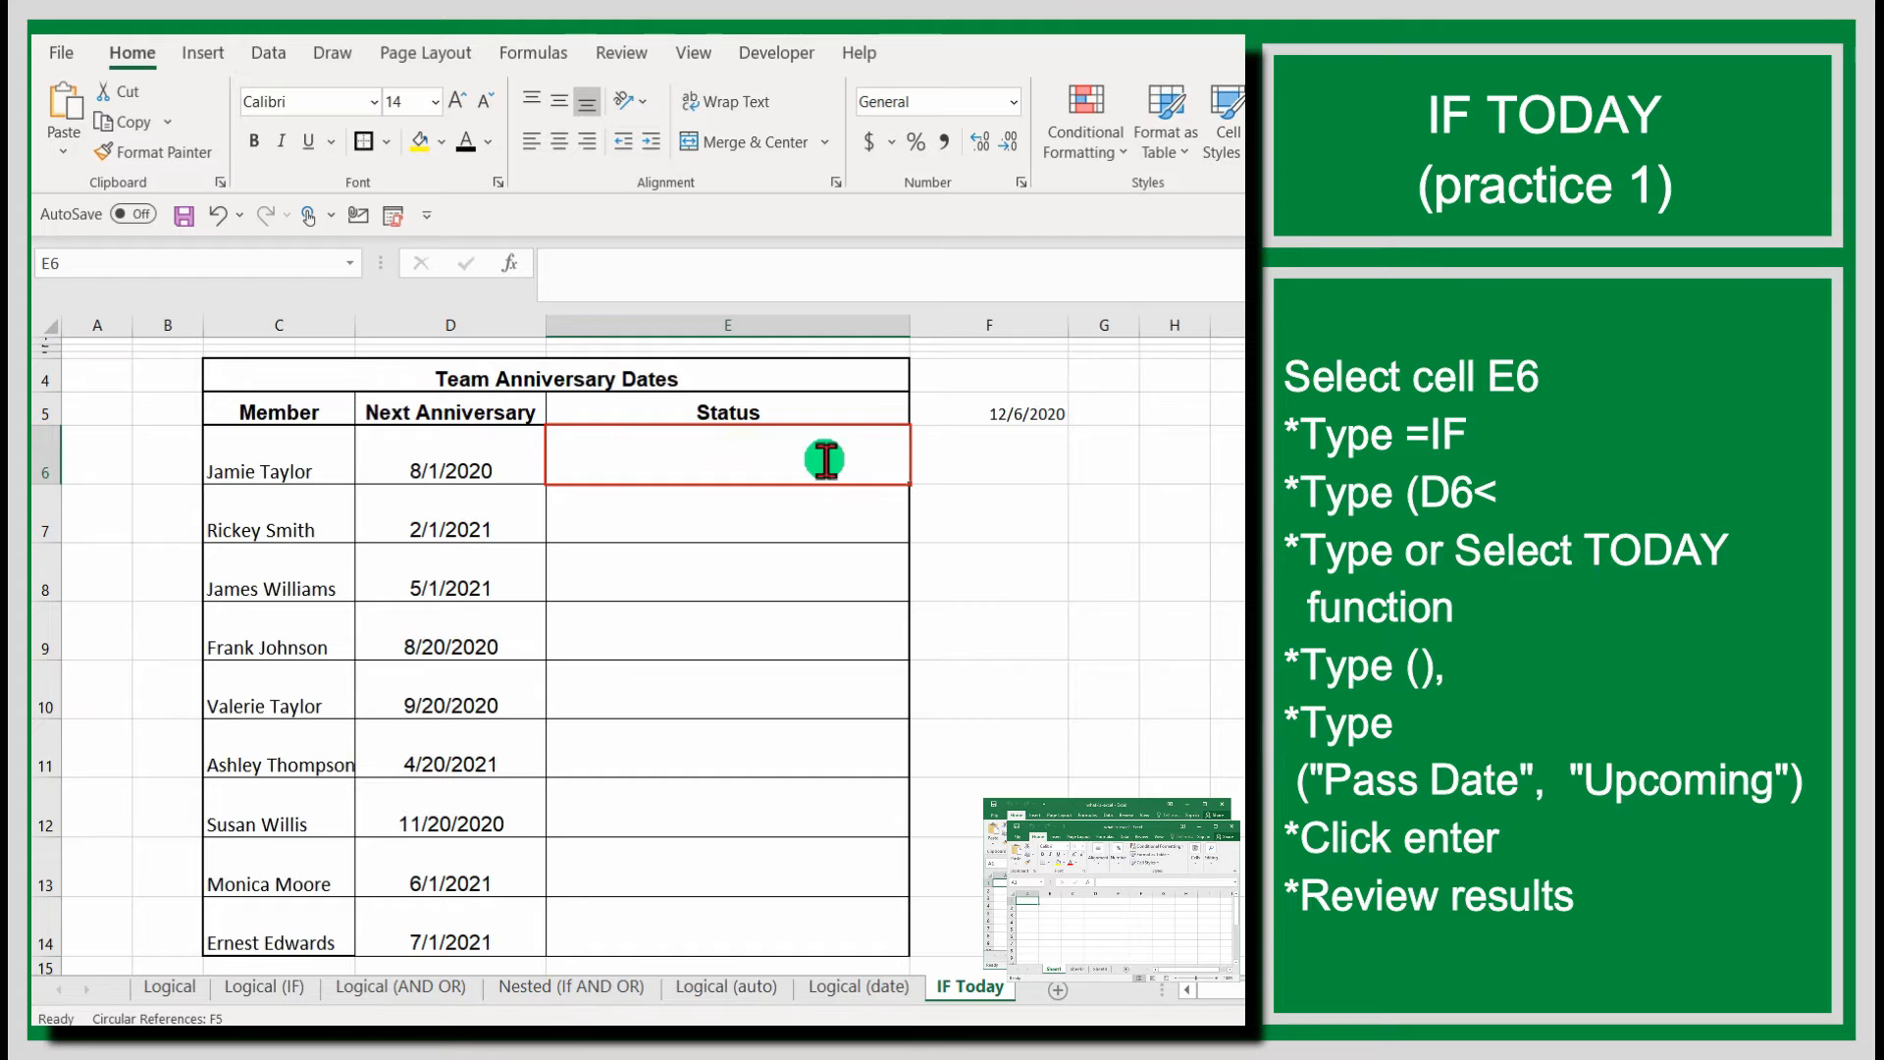
type("+")
key("BackSpace")
type("=if")
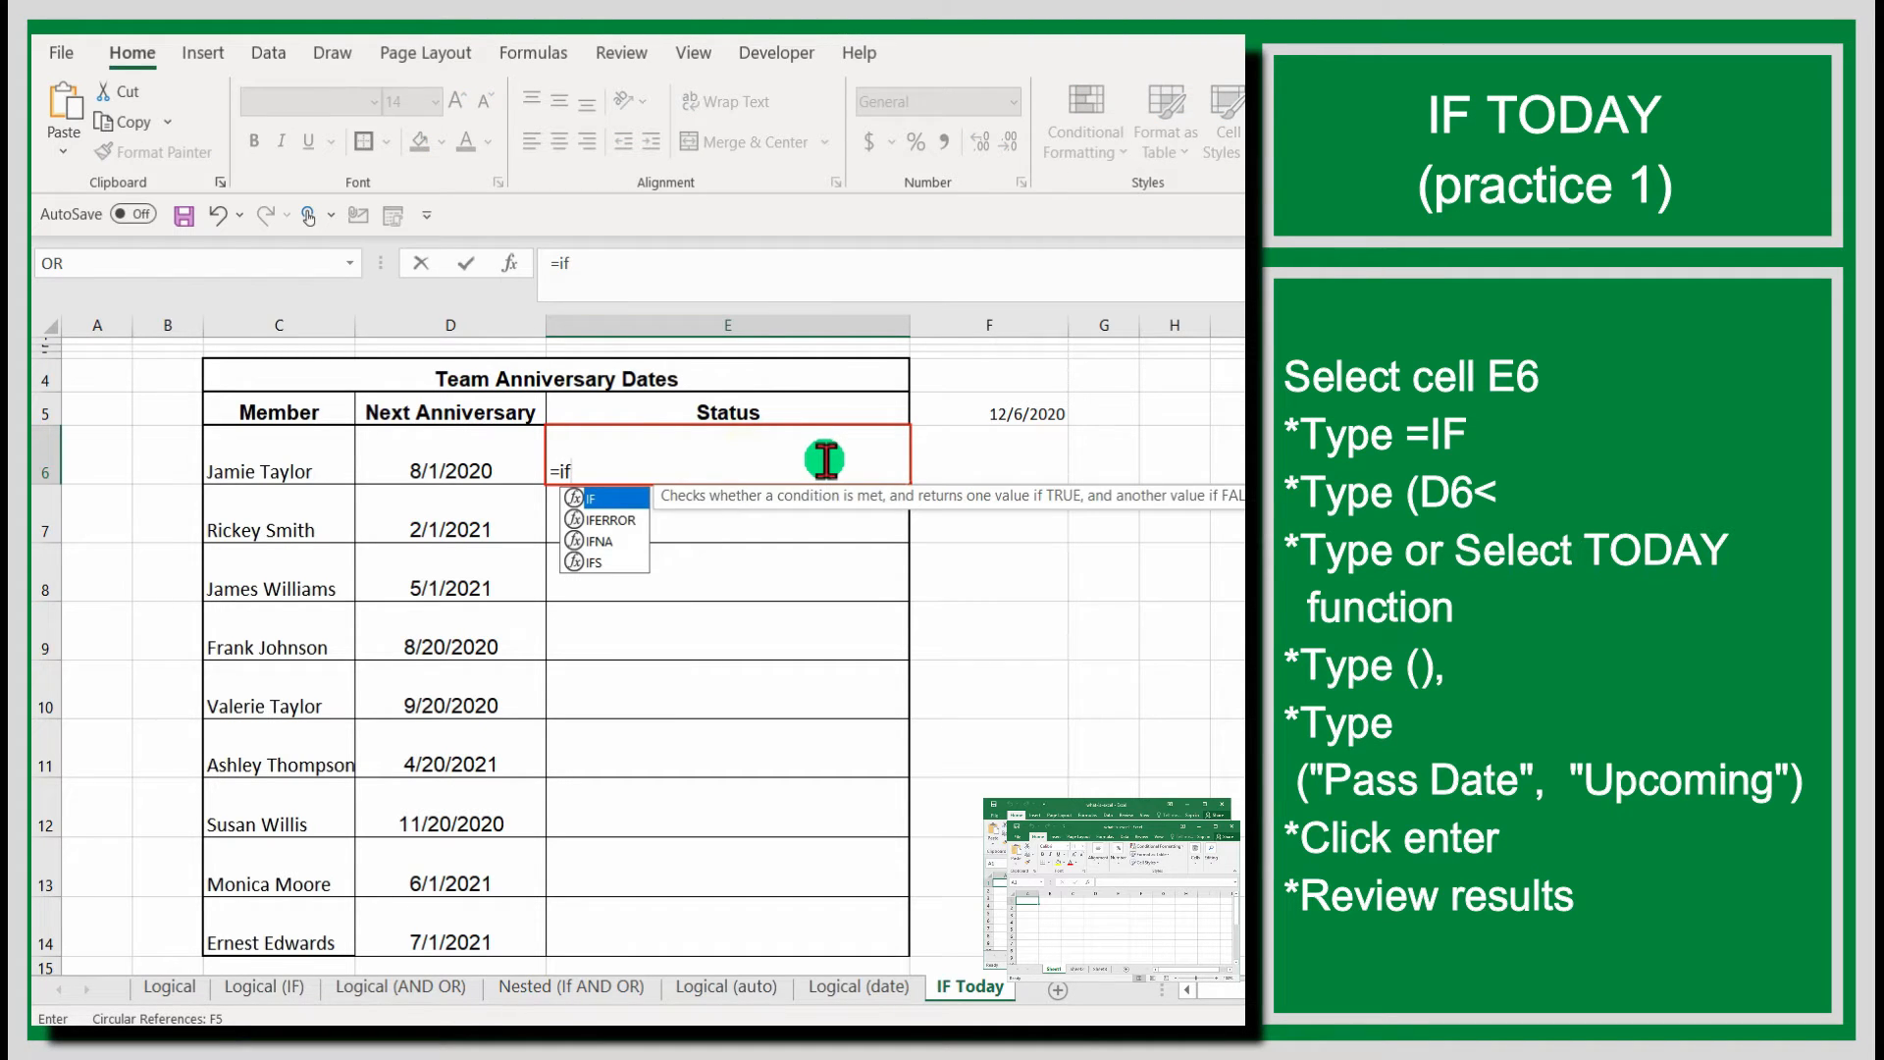
type("(")
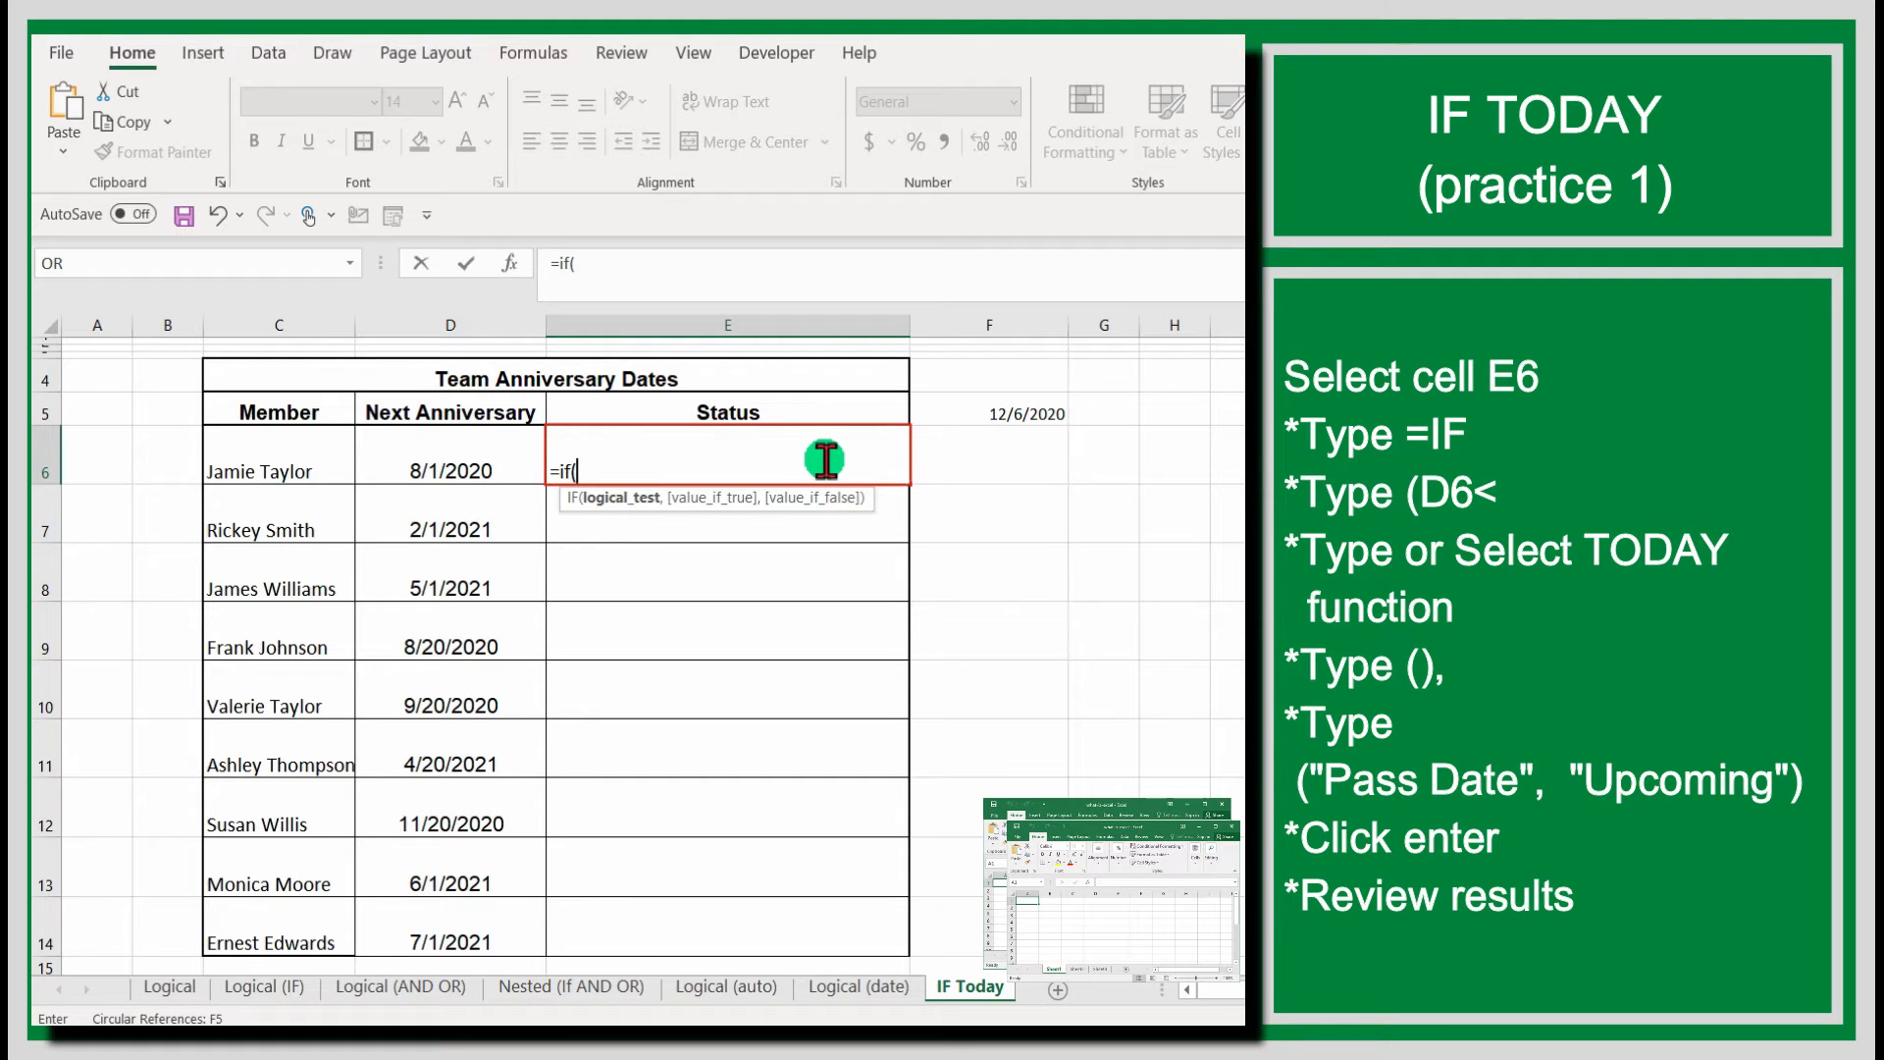
left_click(477, 463)
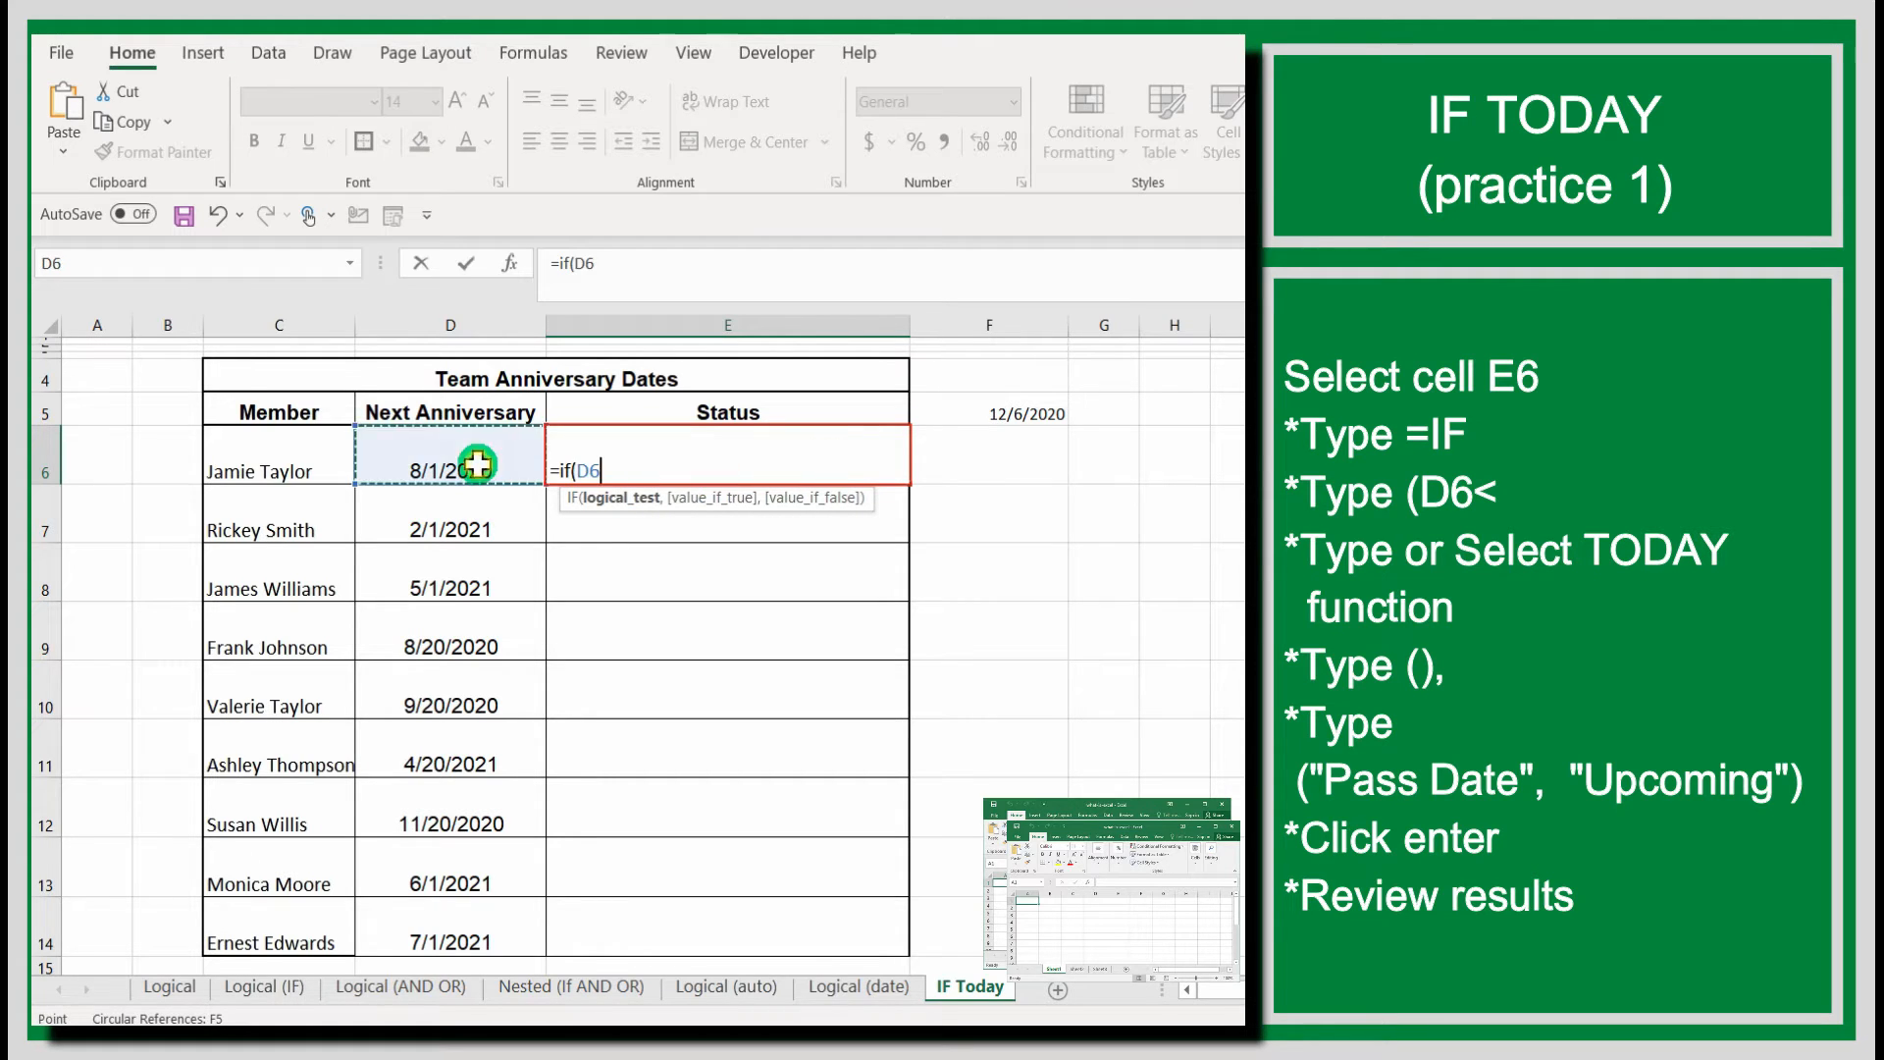
type("<")
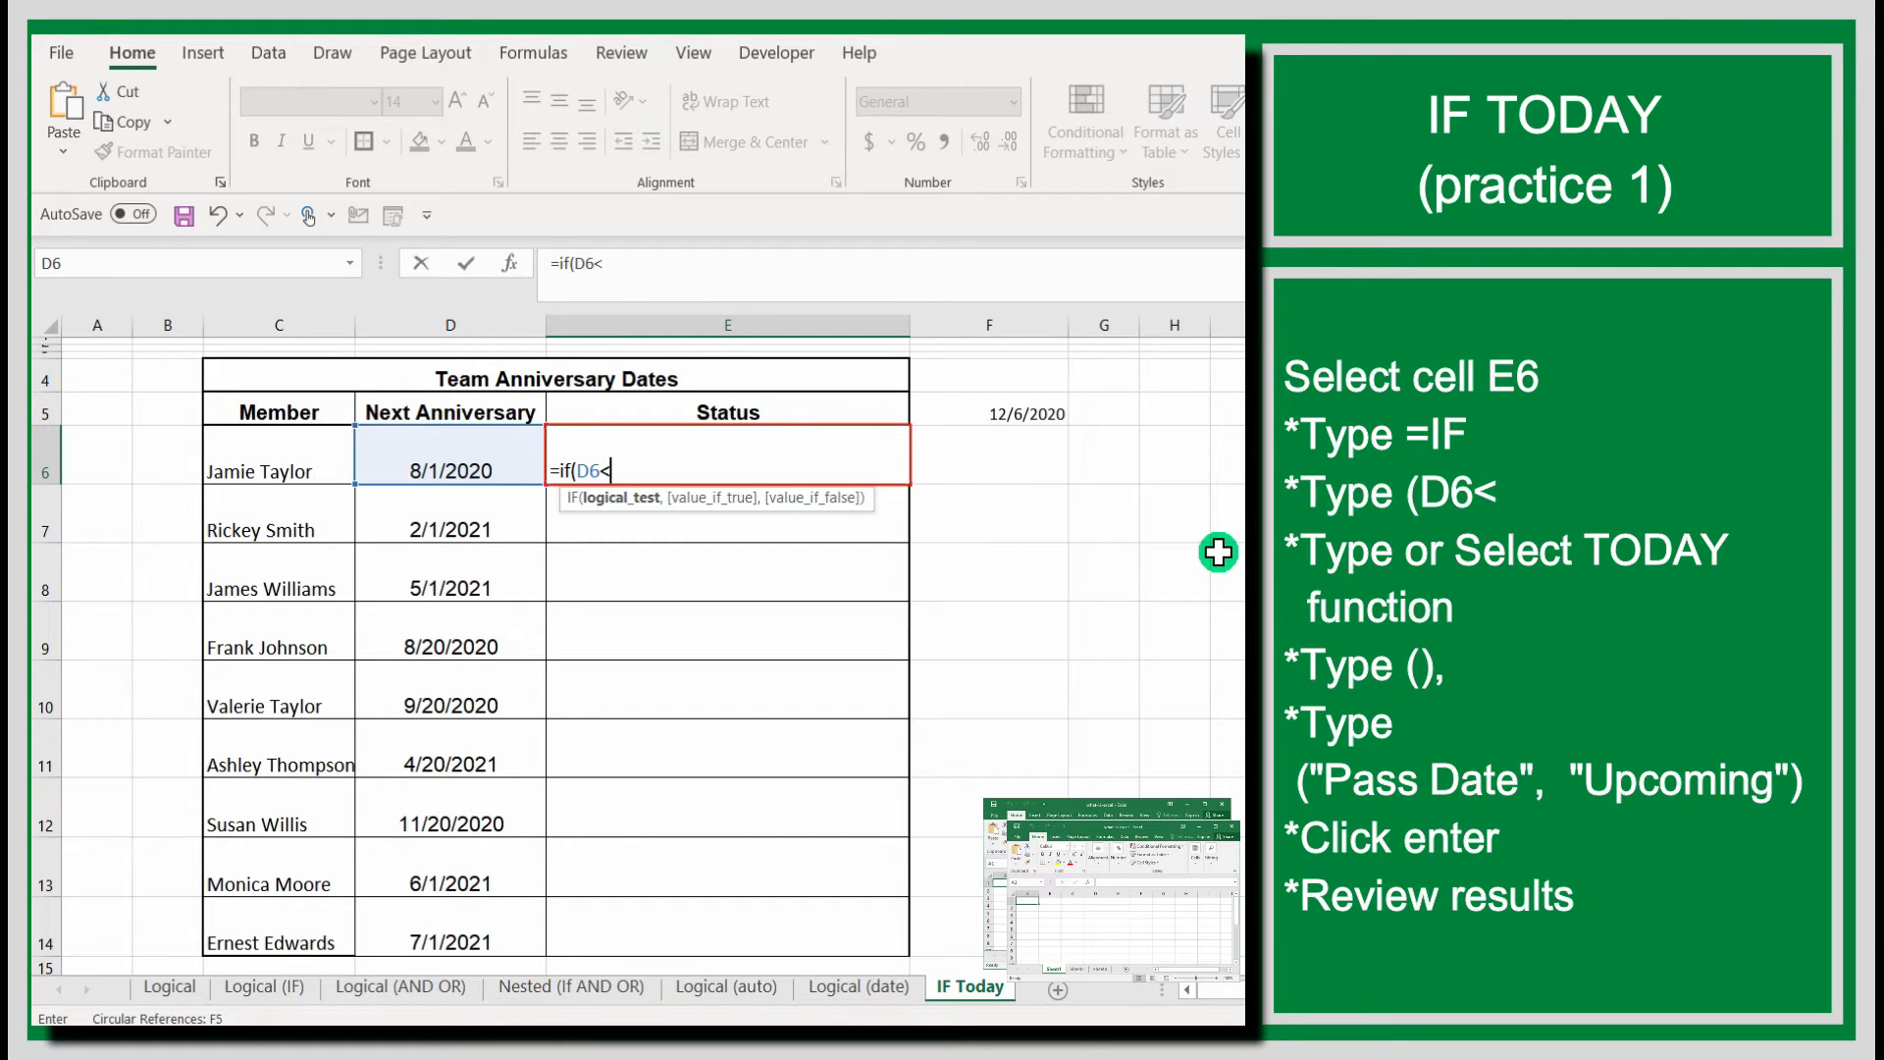
type("today")
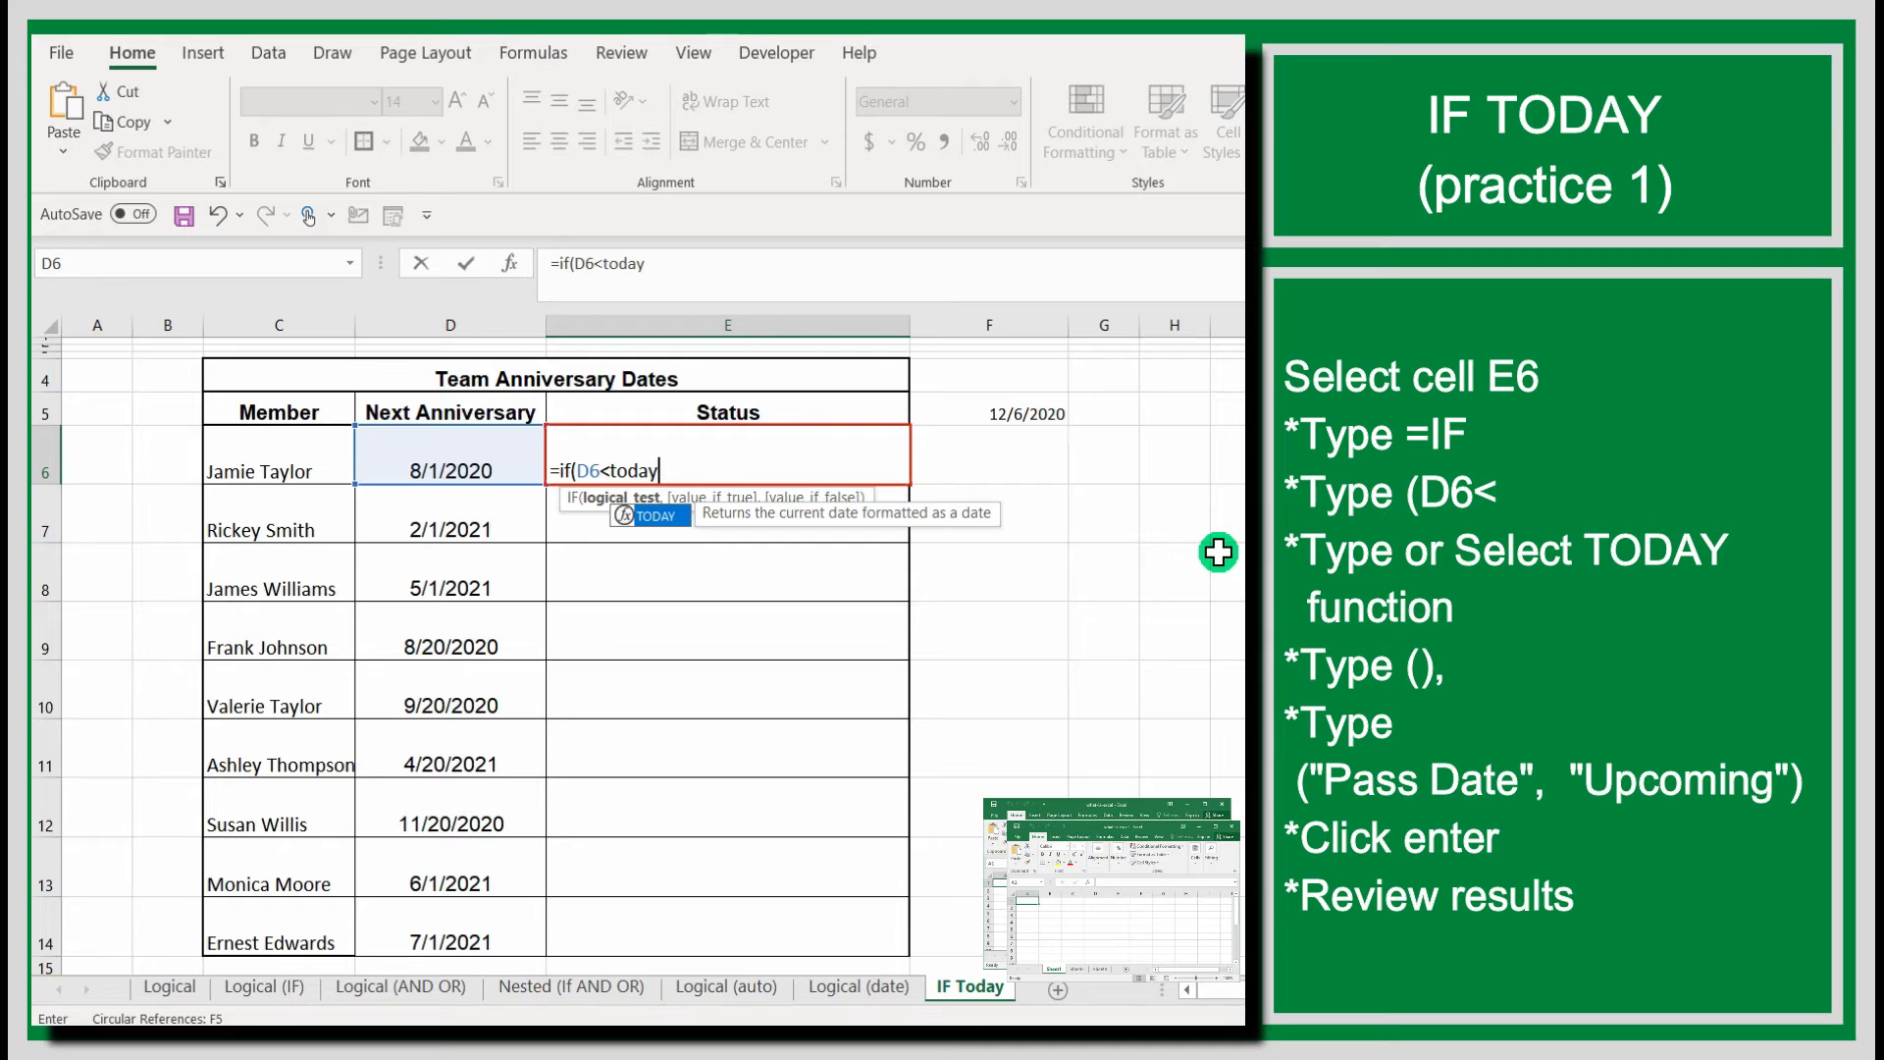
type("()")
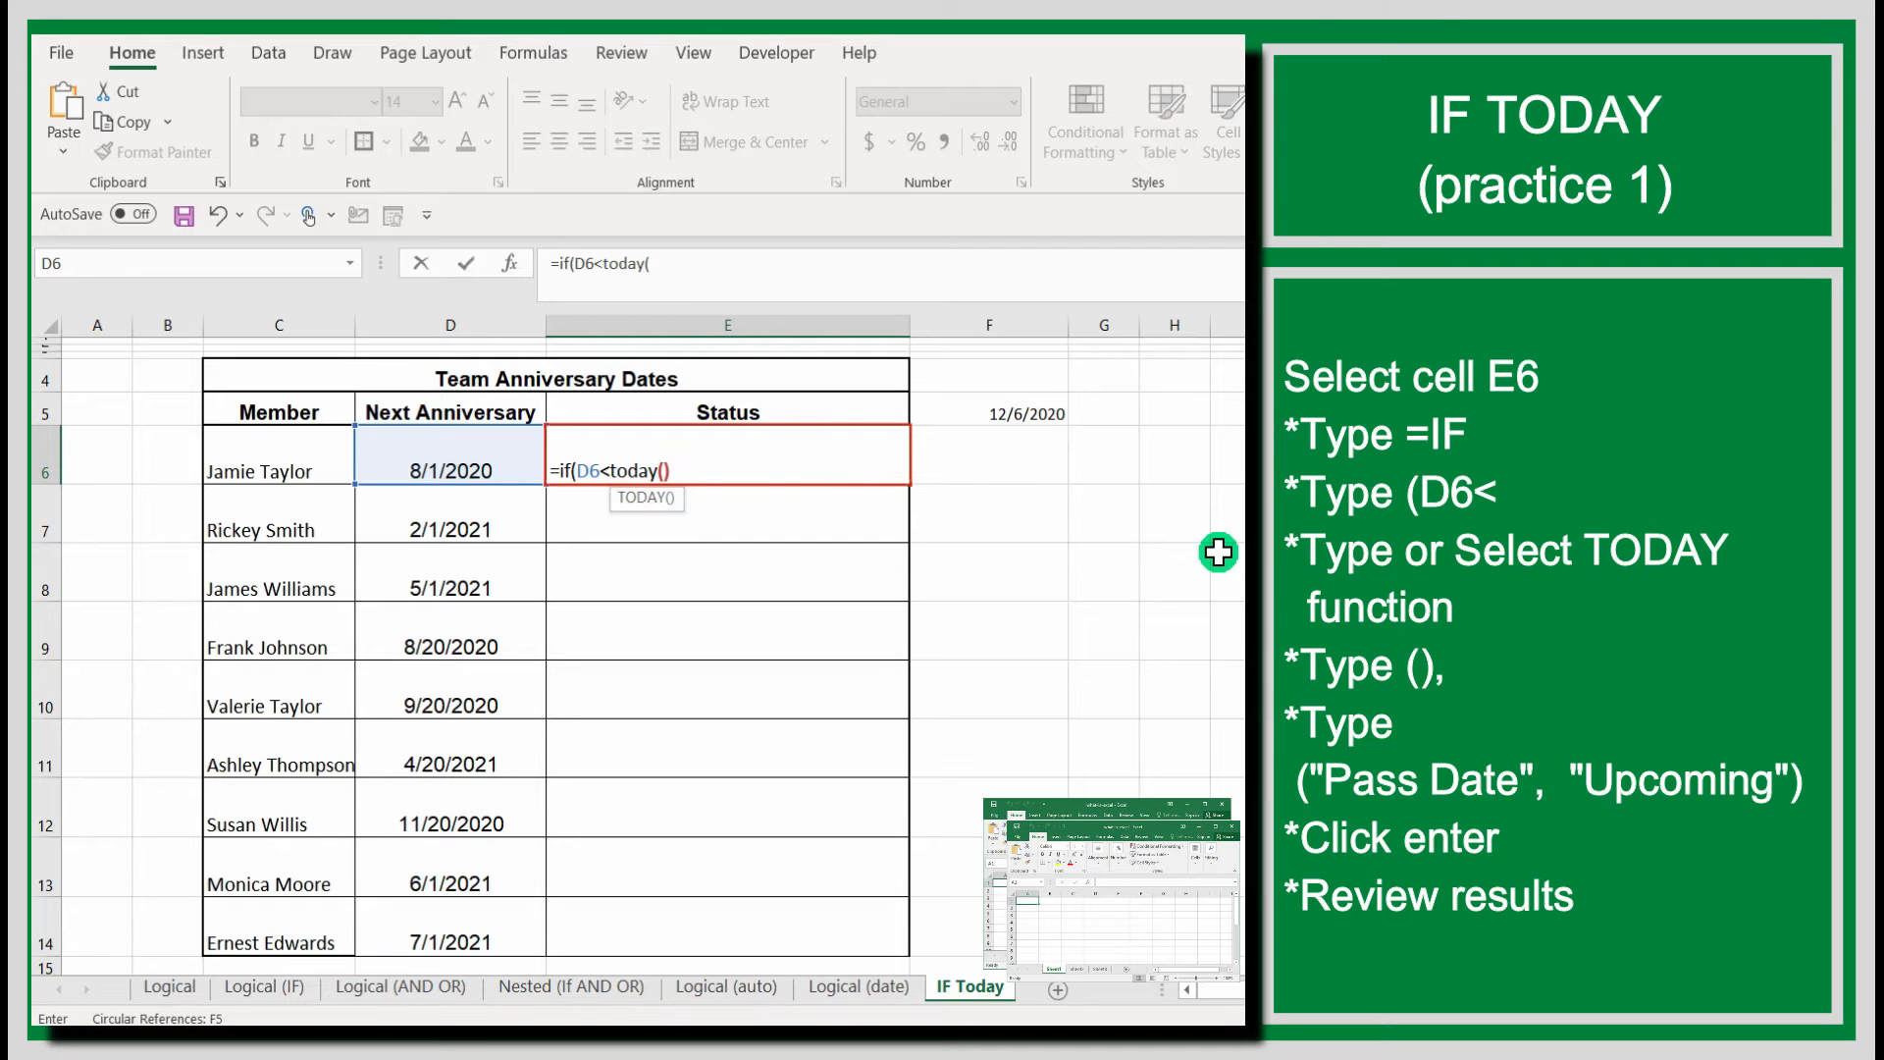
type(",")
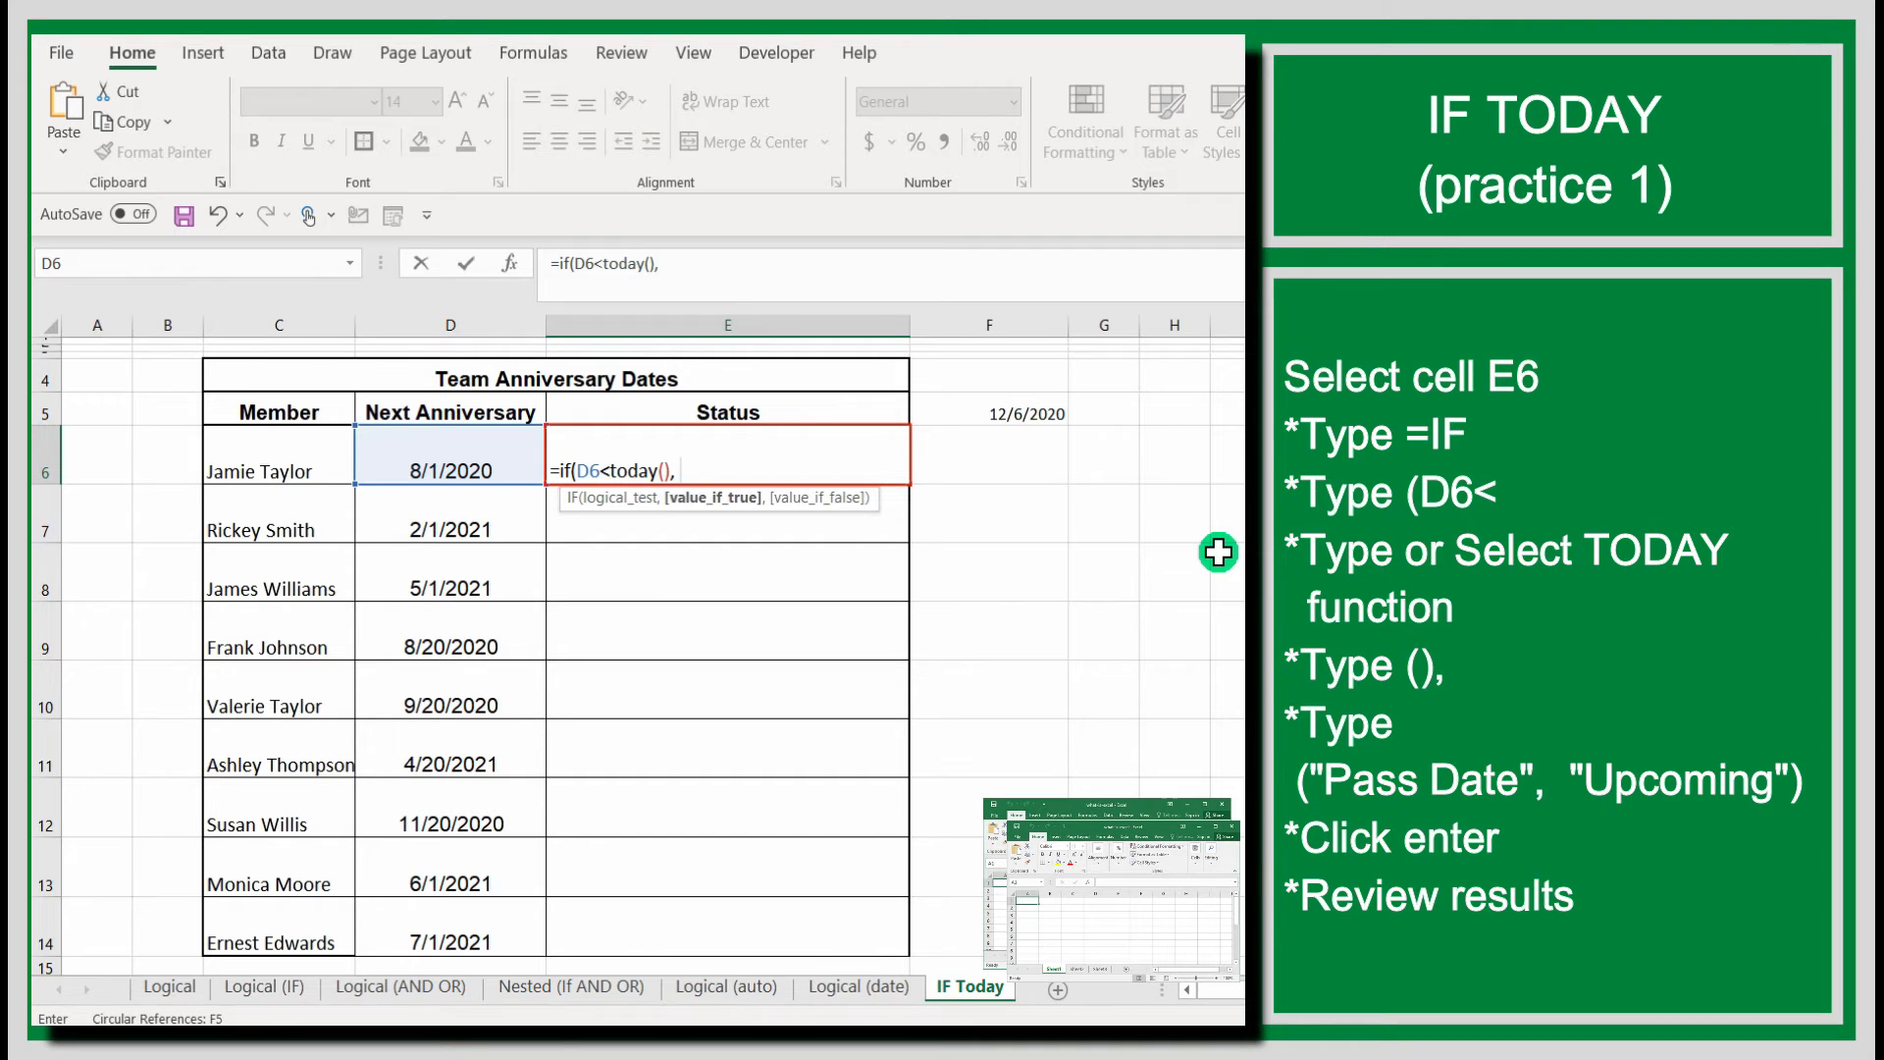
Complete the E6 formula with "Pass Date" as the true value and "Upcoming" as the false value.
type("\"Pass Date\"")
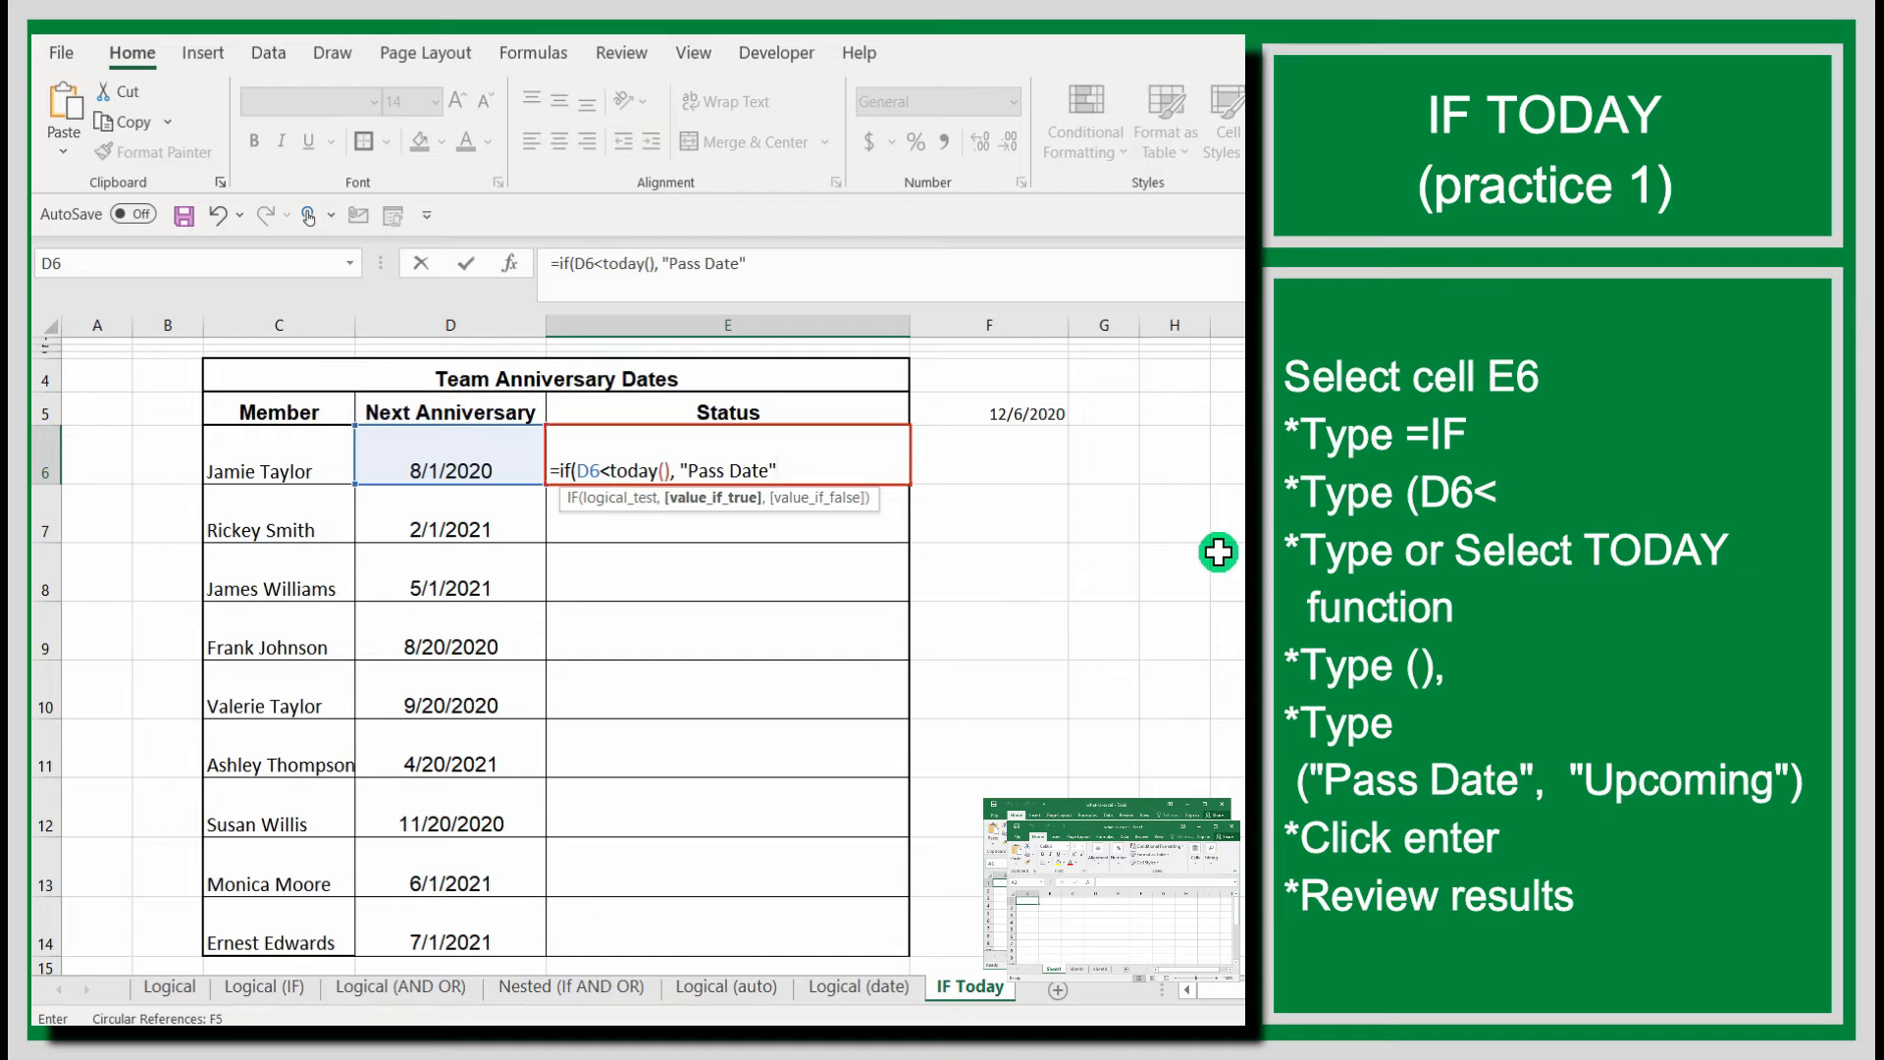
type(", \"")
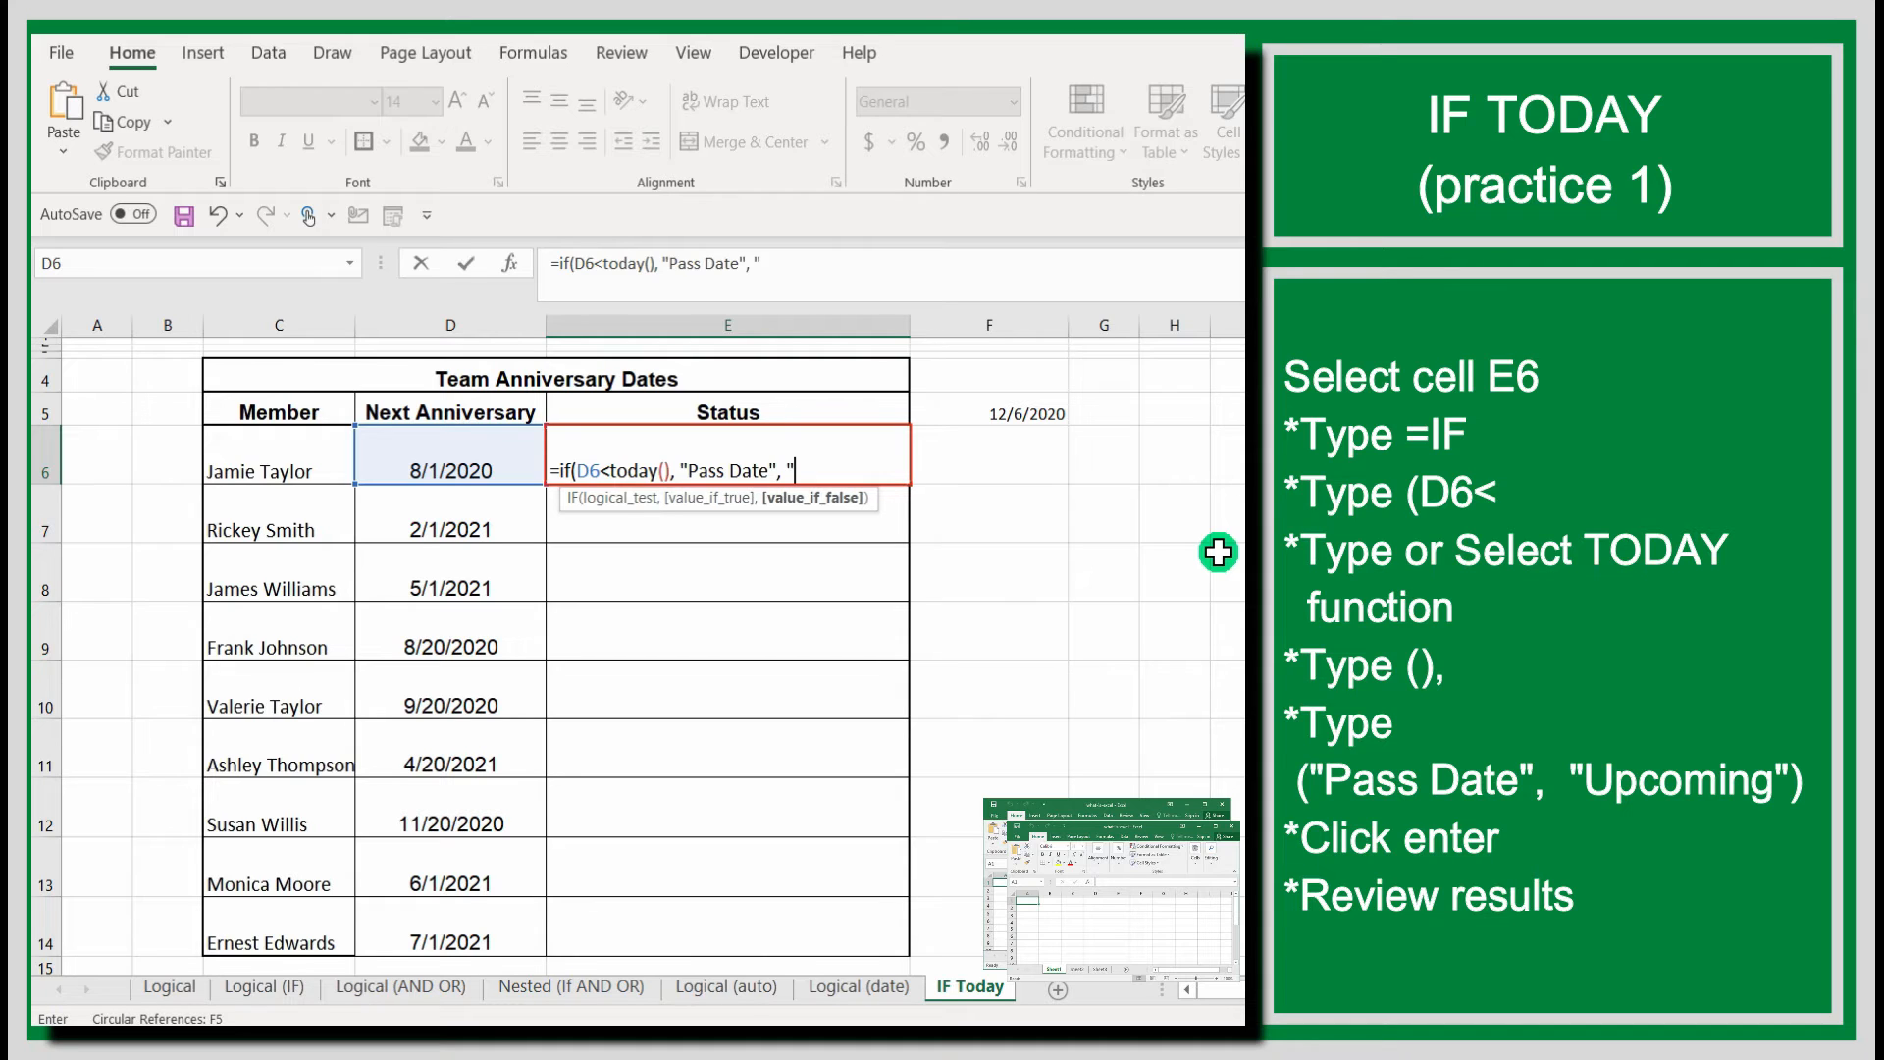
type("Upcoming\"")
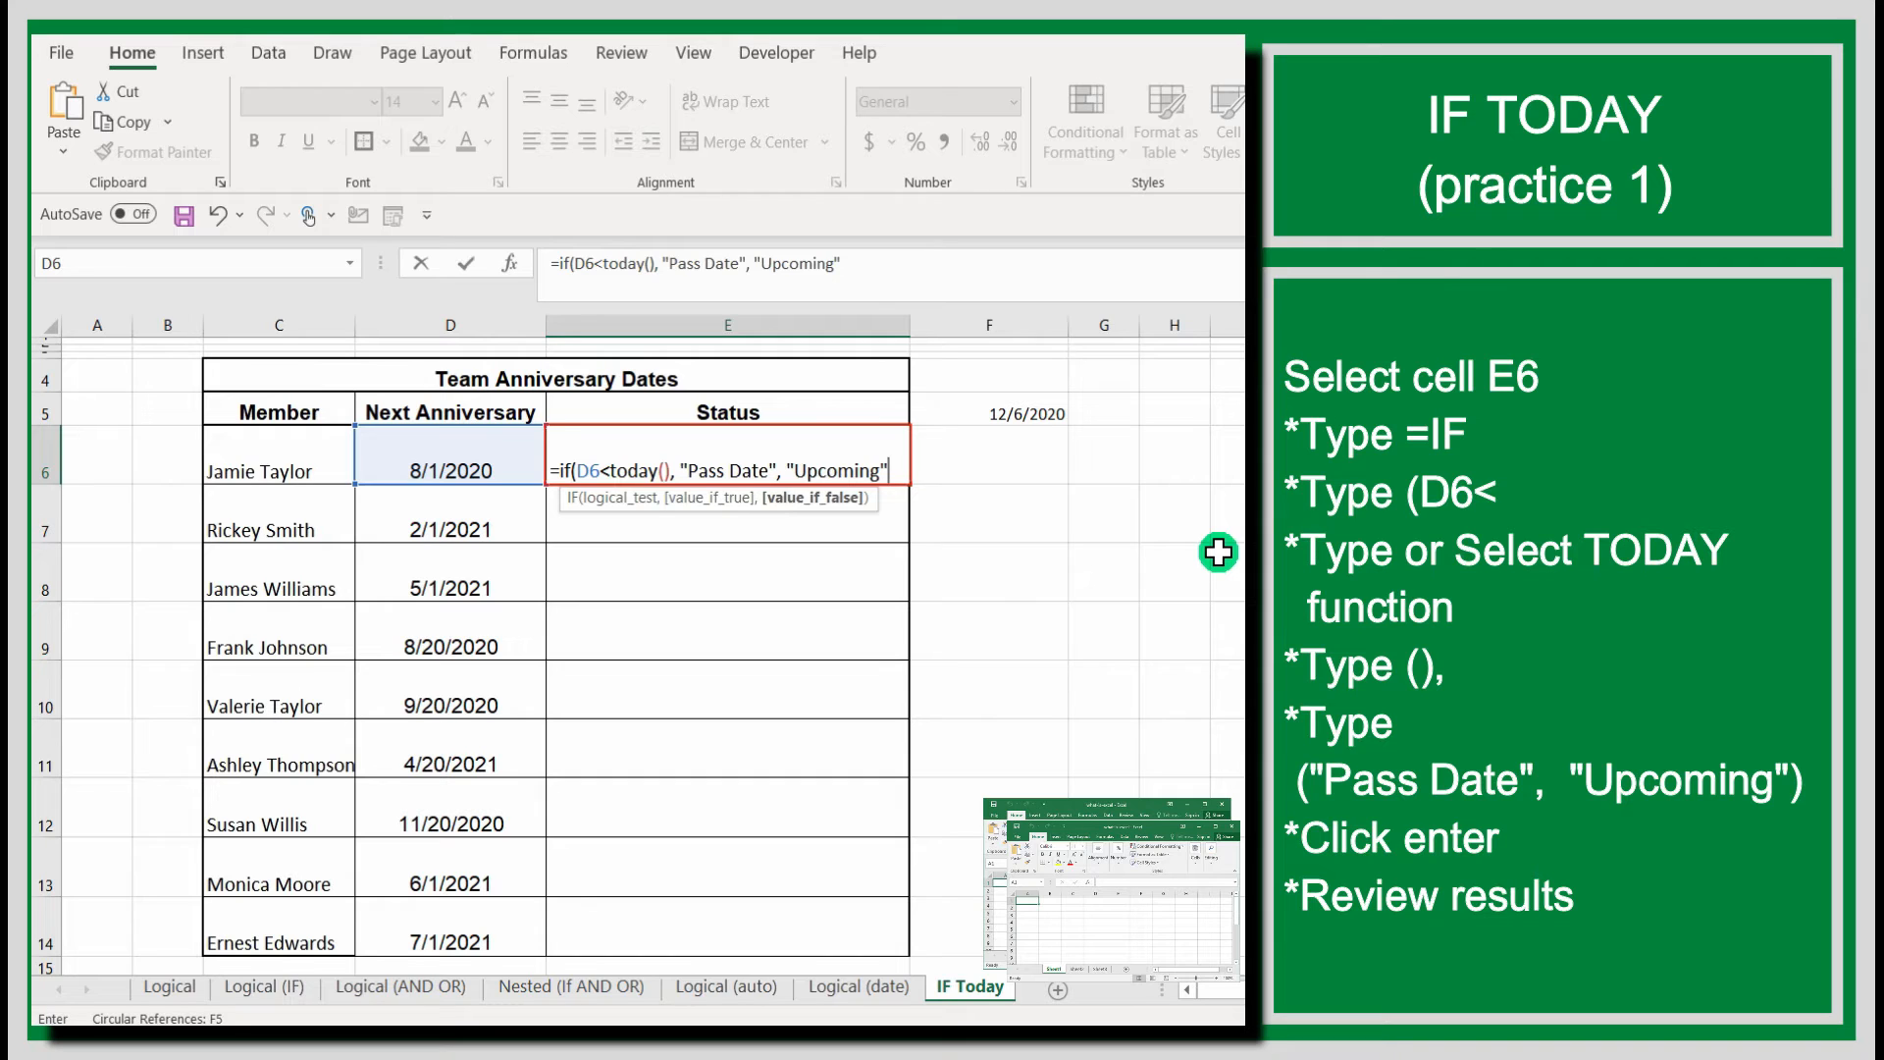
type(")")
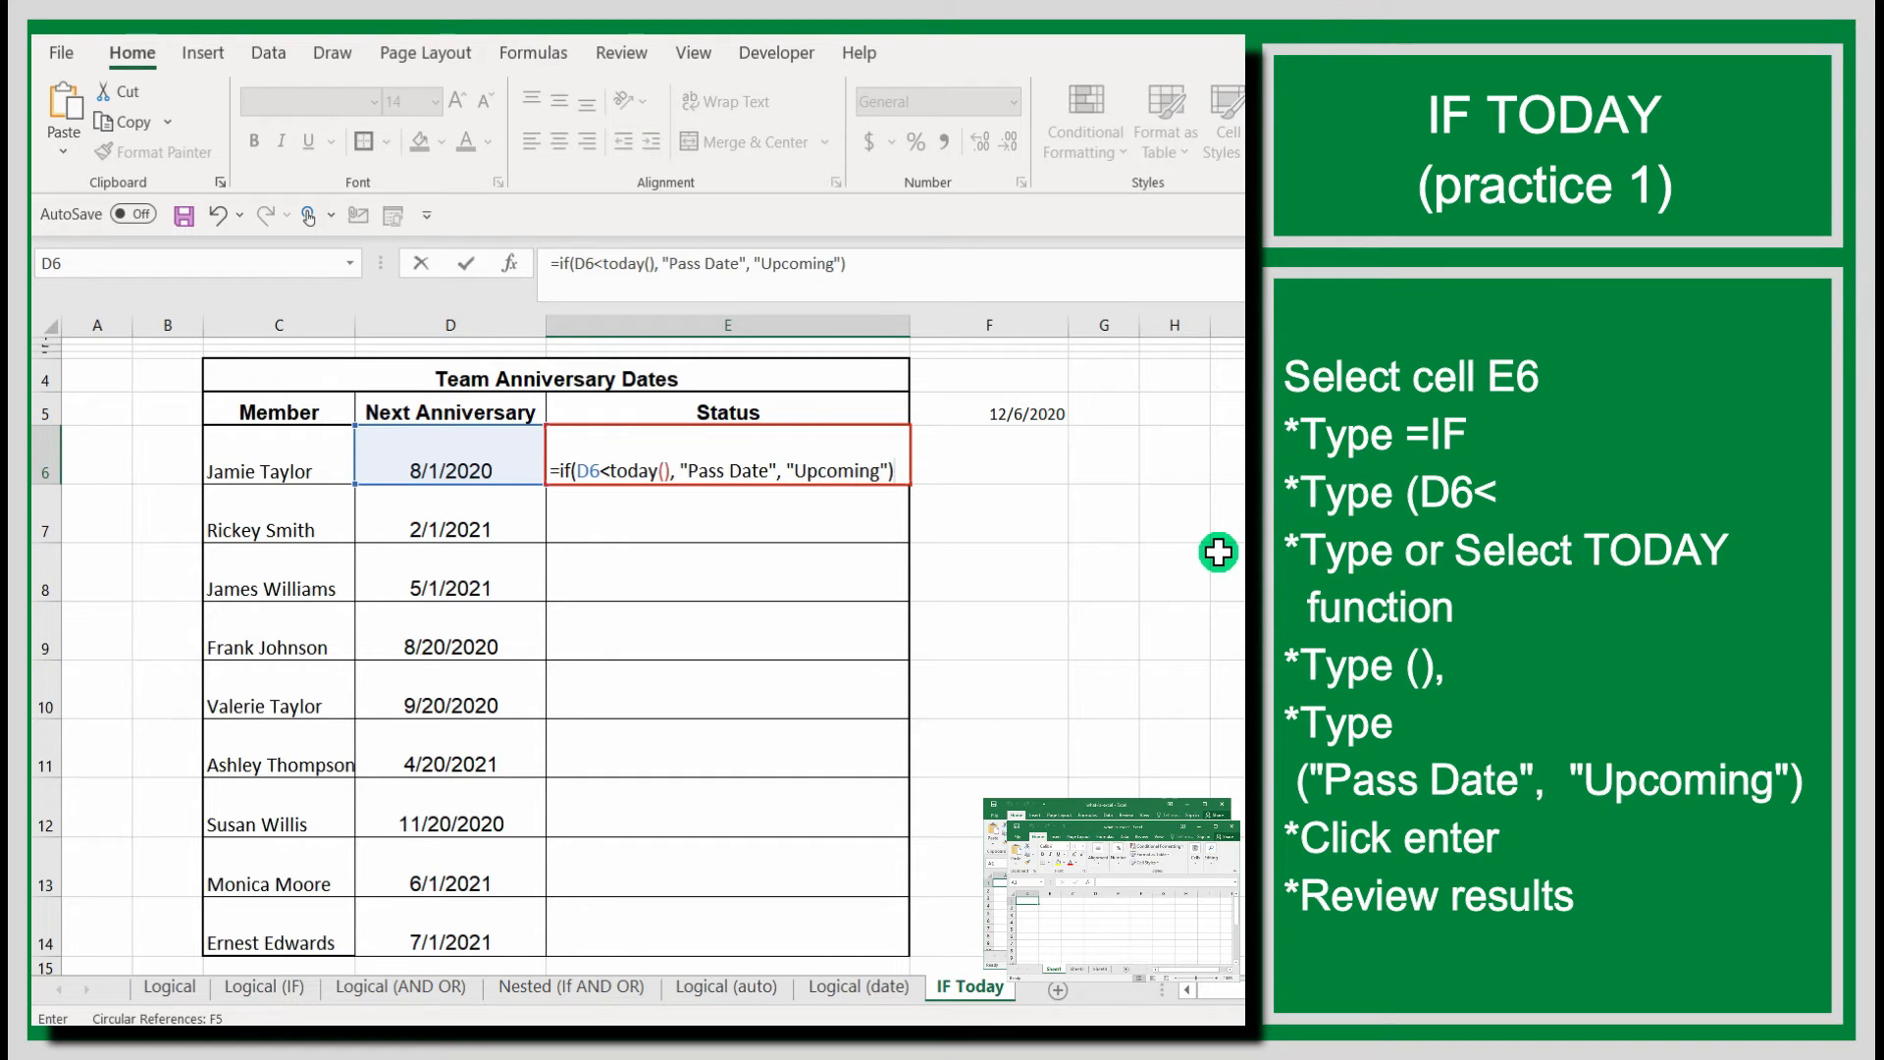
key("Return")
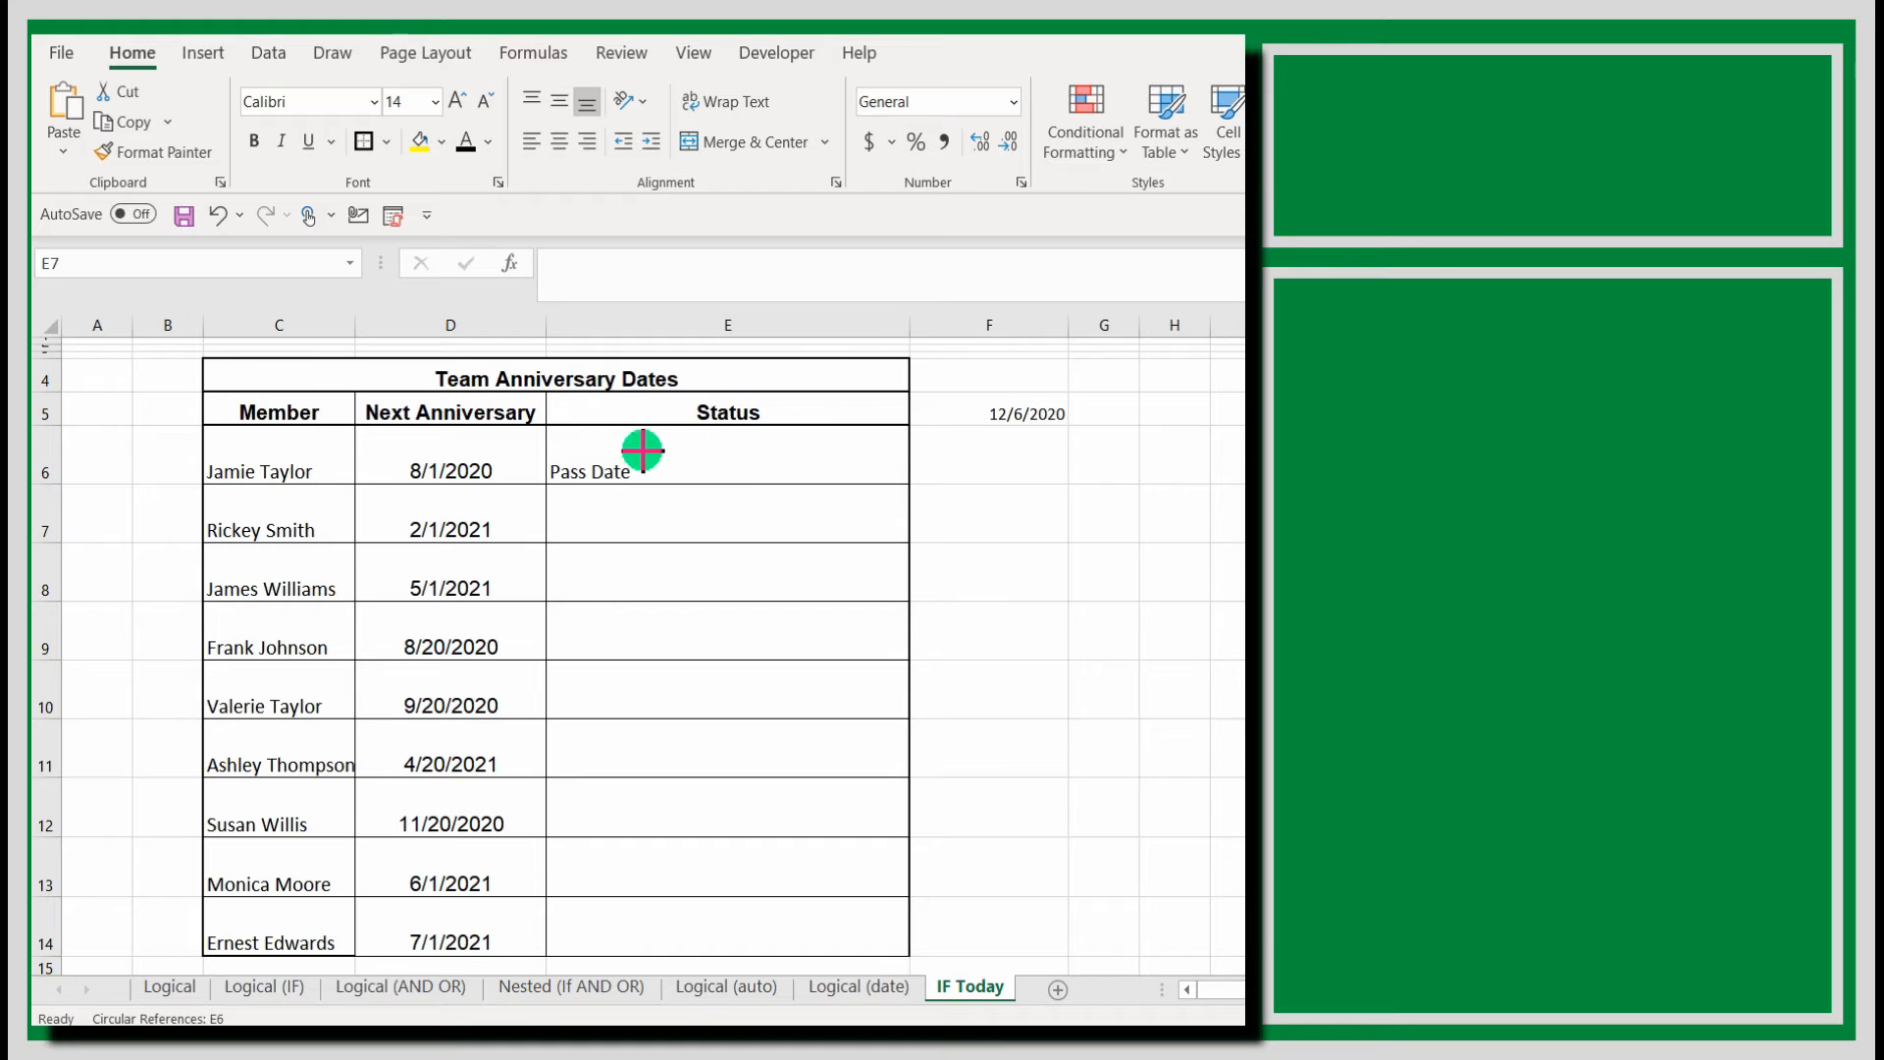
Start an IF formula in cell E7 whose logical test checks whether D7 is less than TODAY().
left_click_drag(545, 485, 908, 542)
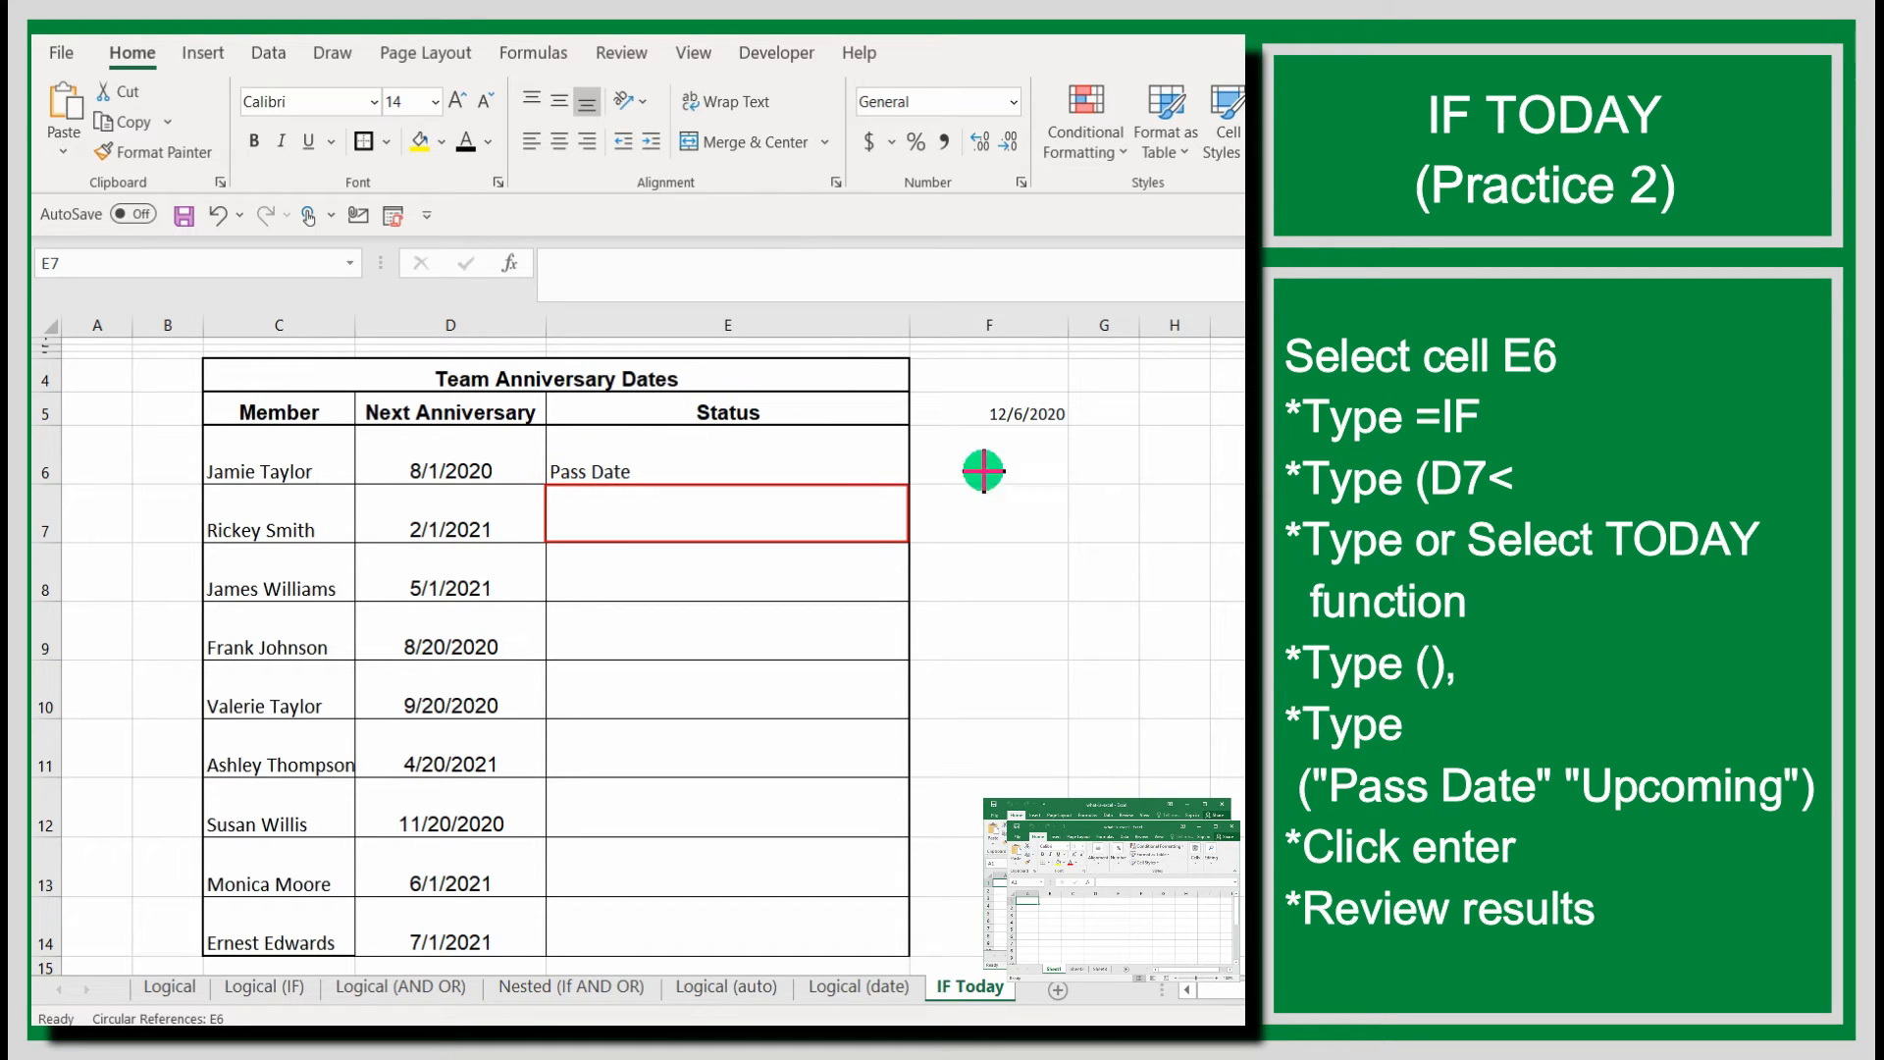
left_click(783, 516)
double_click(788, 515)
type("=")
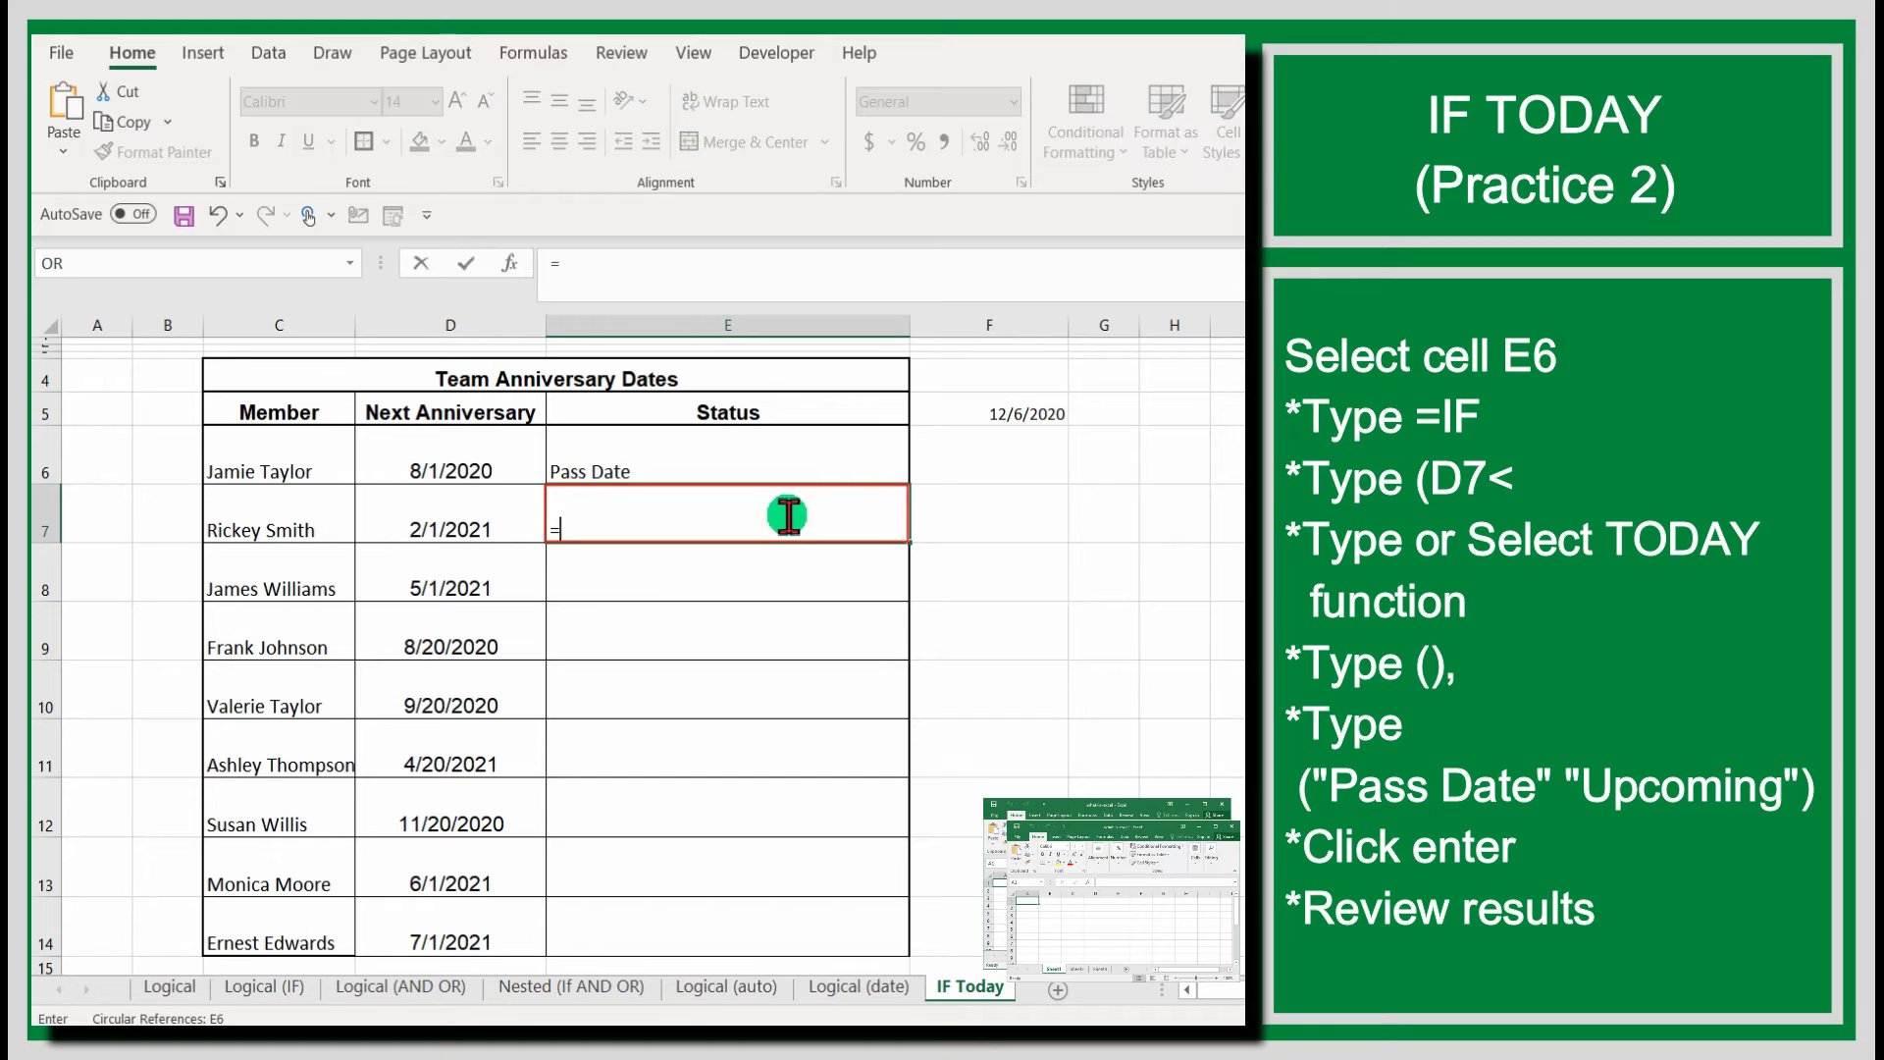
type("if(")
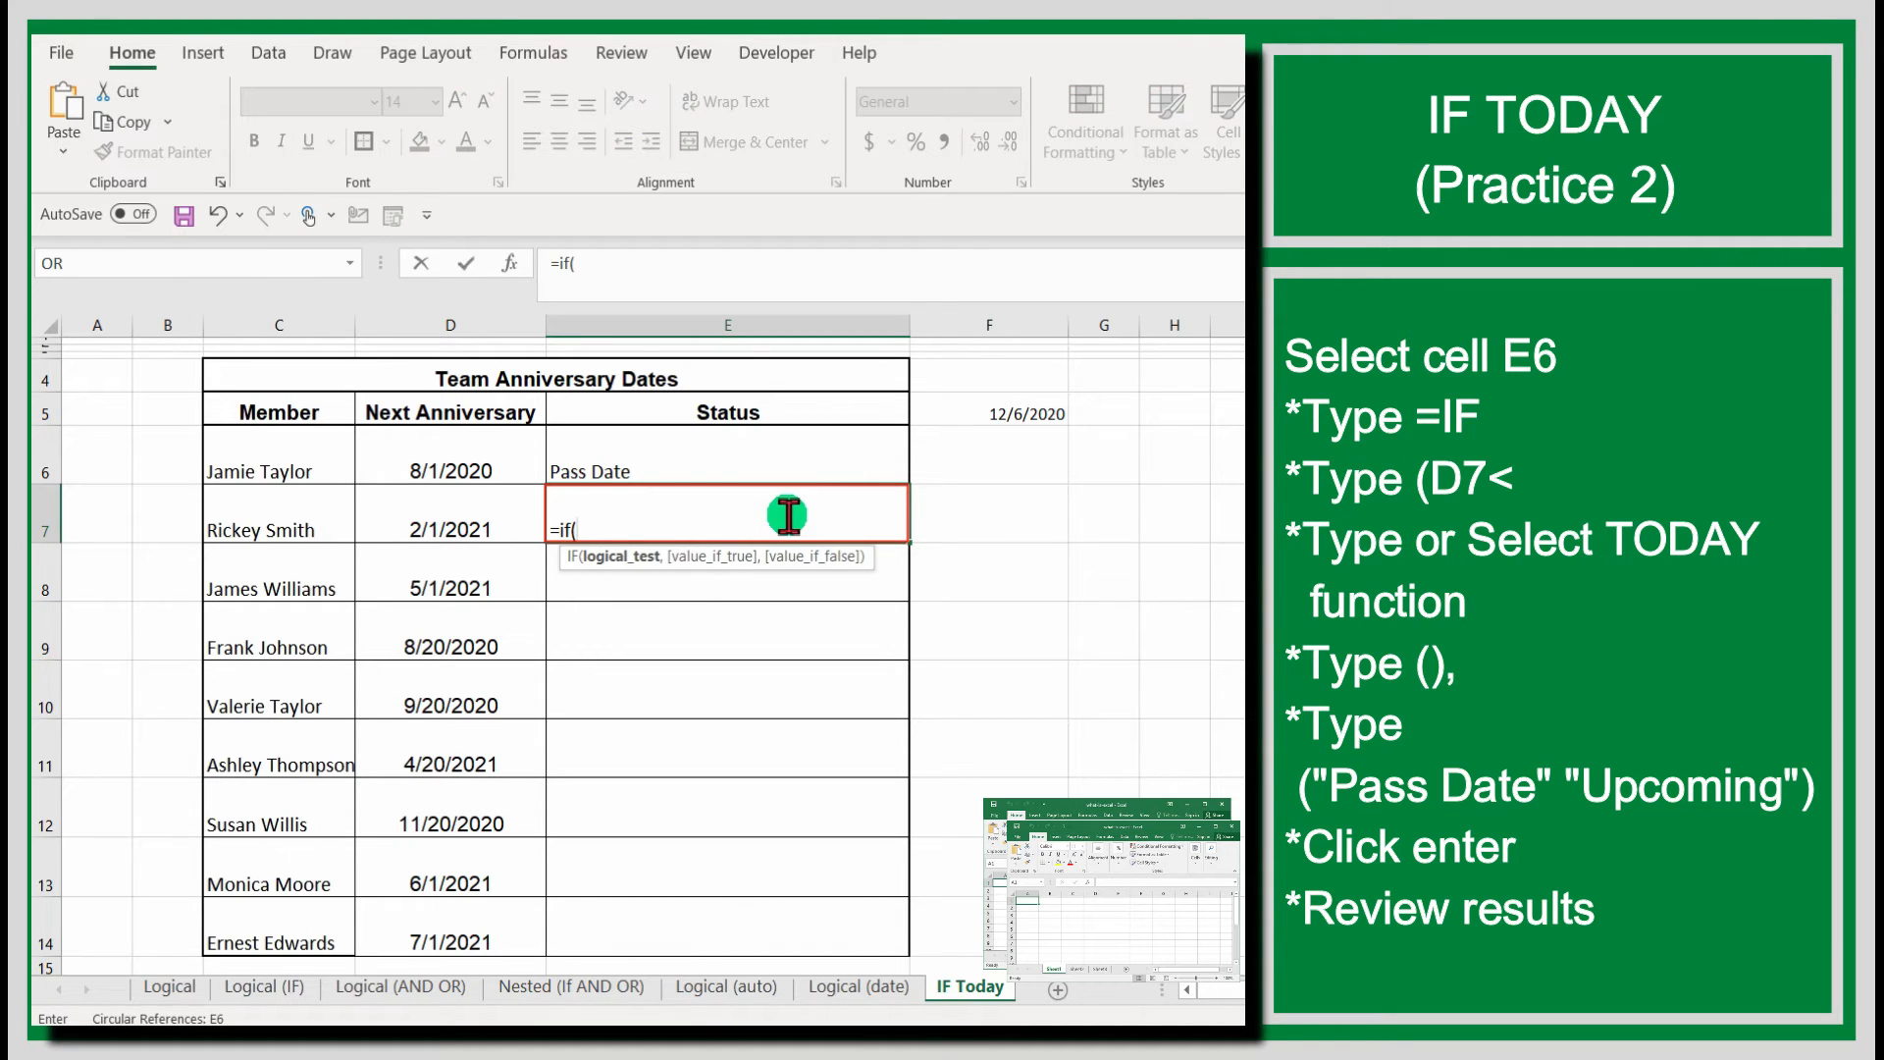
left_click(420, 521)
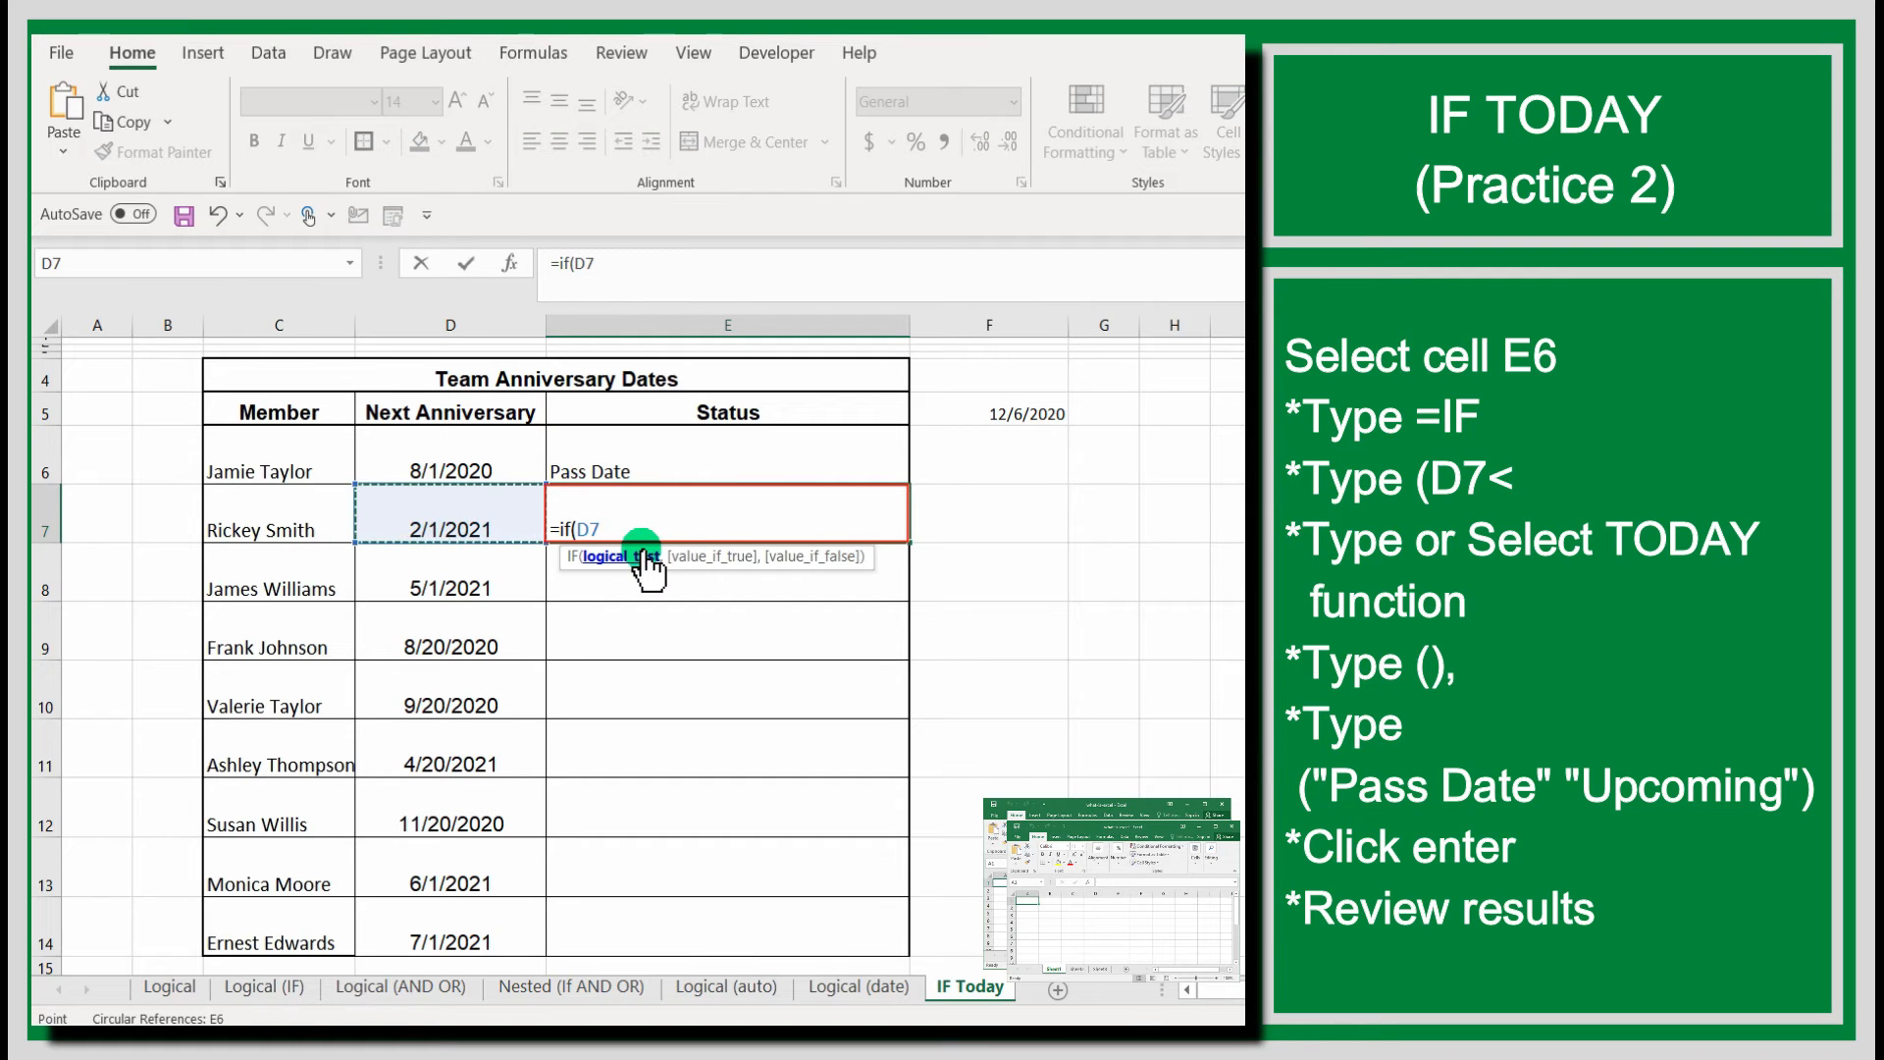
type("<to")
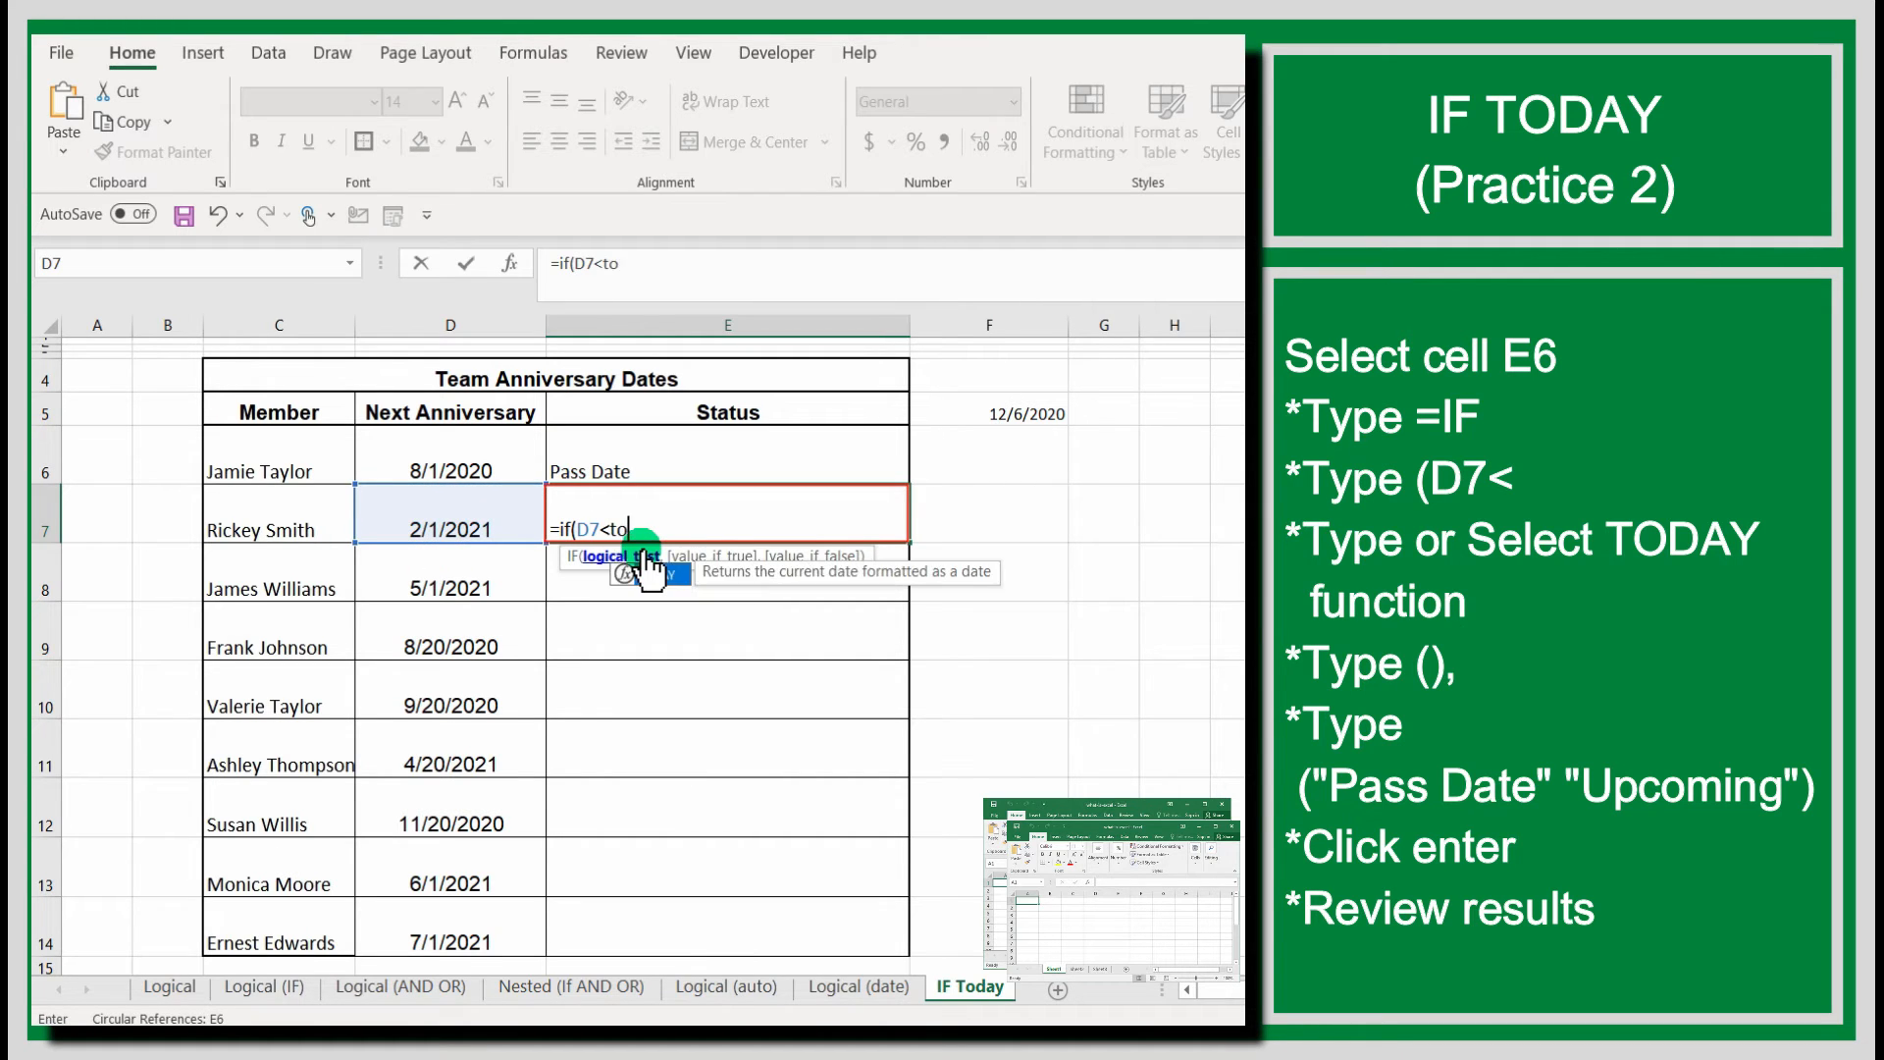
type("day()")
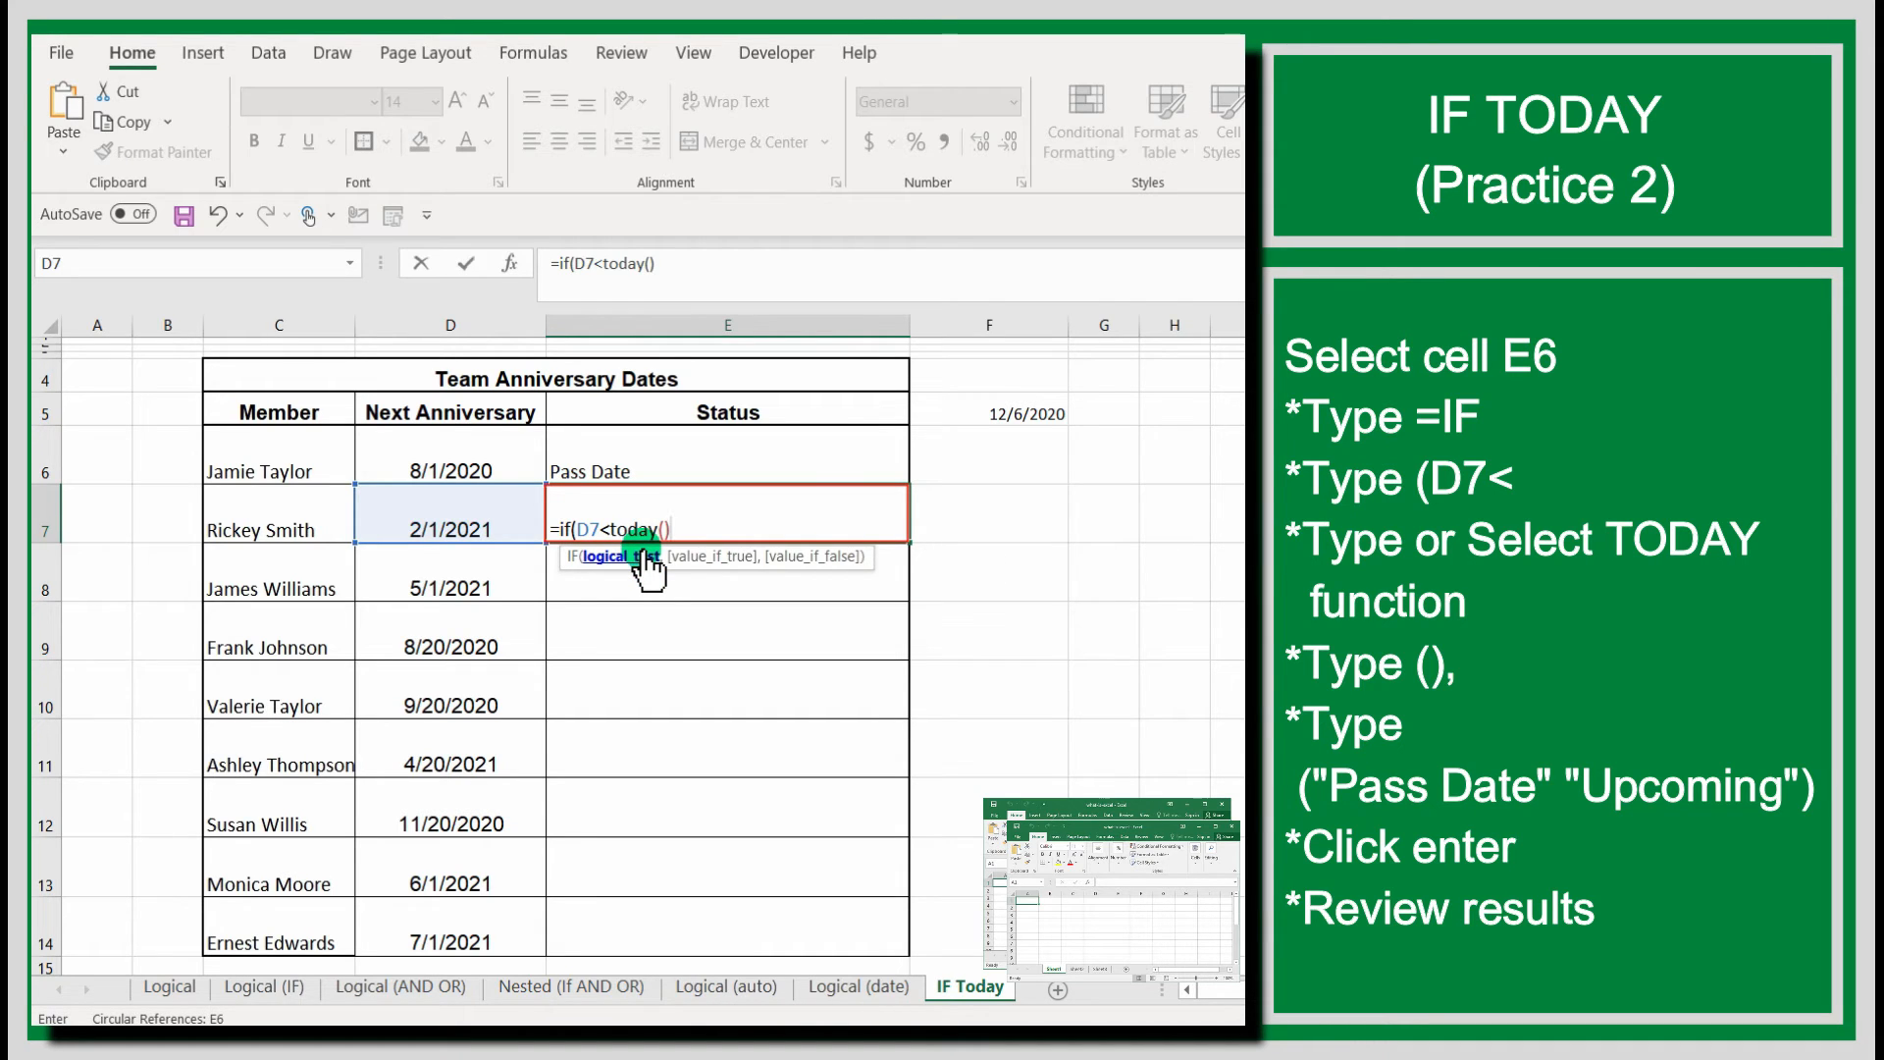
type(",")
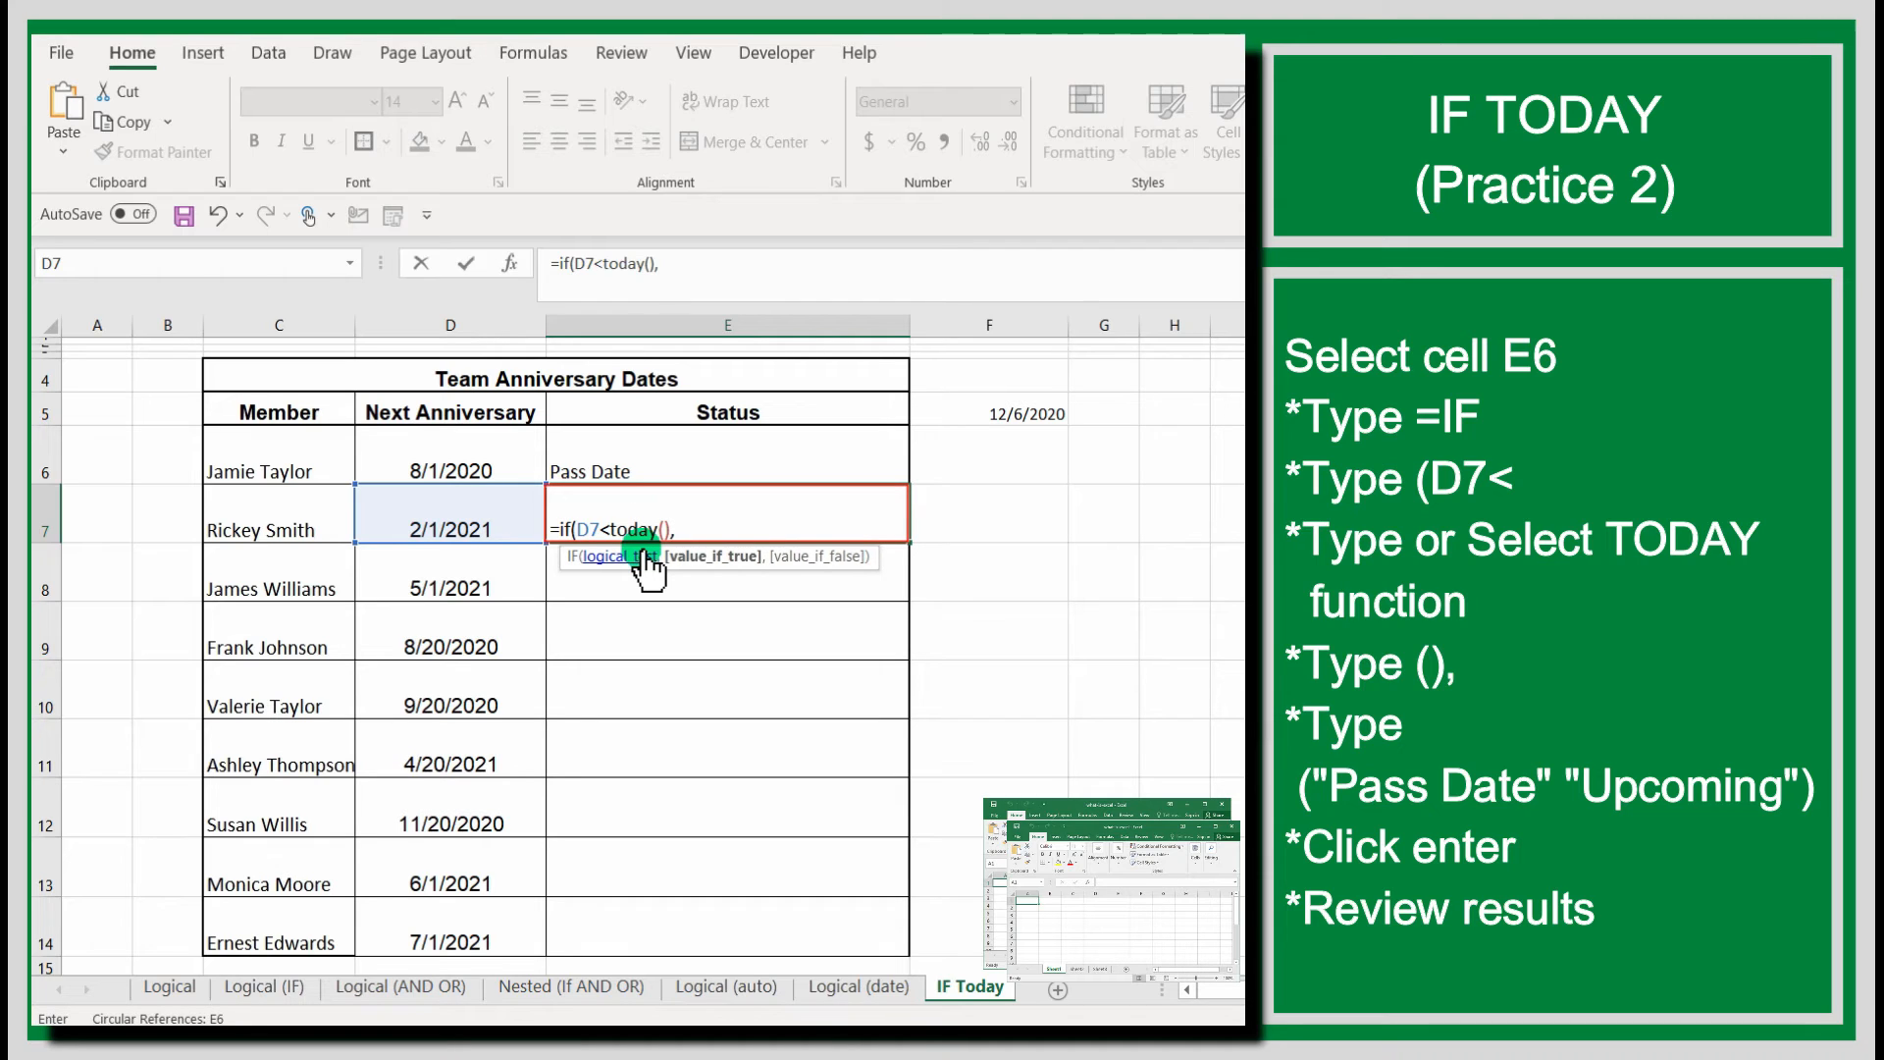
type(" \"Pass Date\", \"")
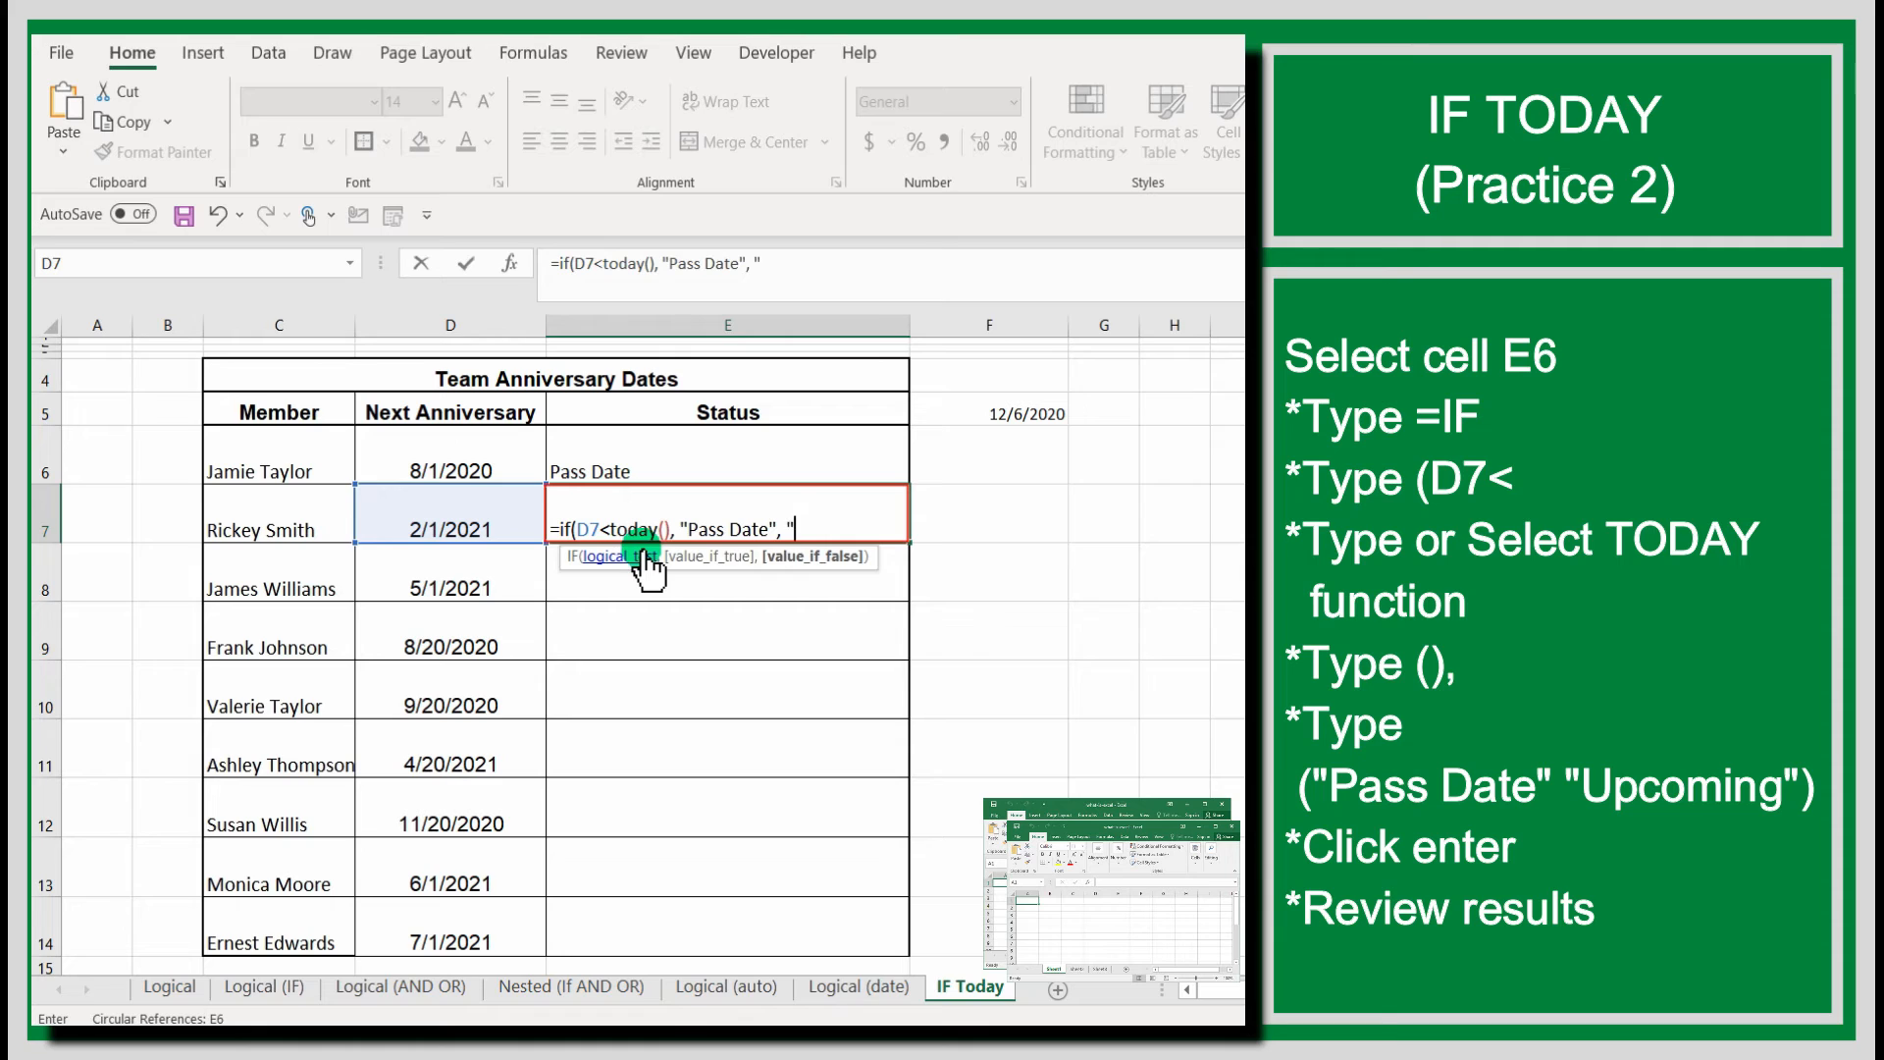
type("Upcoming\")")
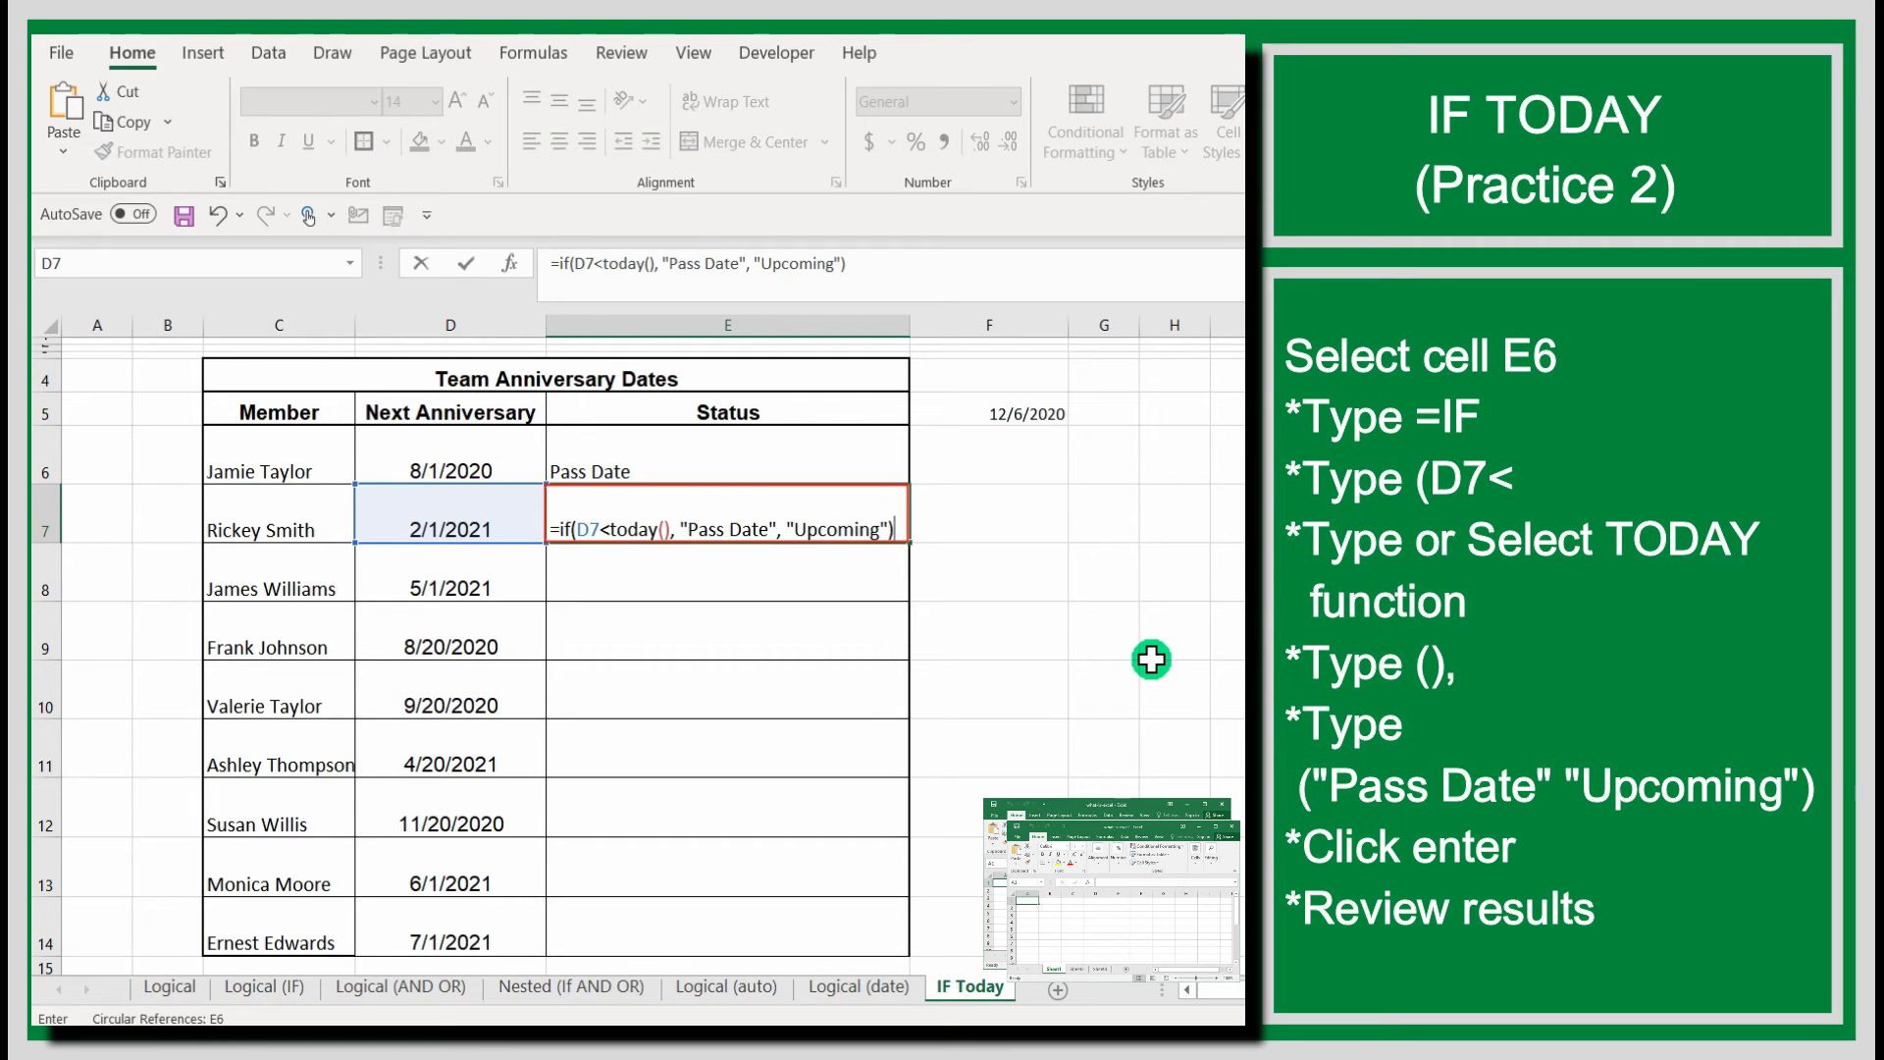
Complete the E7 formula with "Pass Date" as the true value and "Upcoming" as the false value.
key("Return")
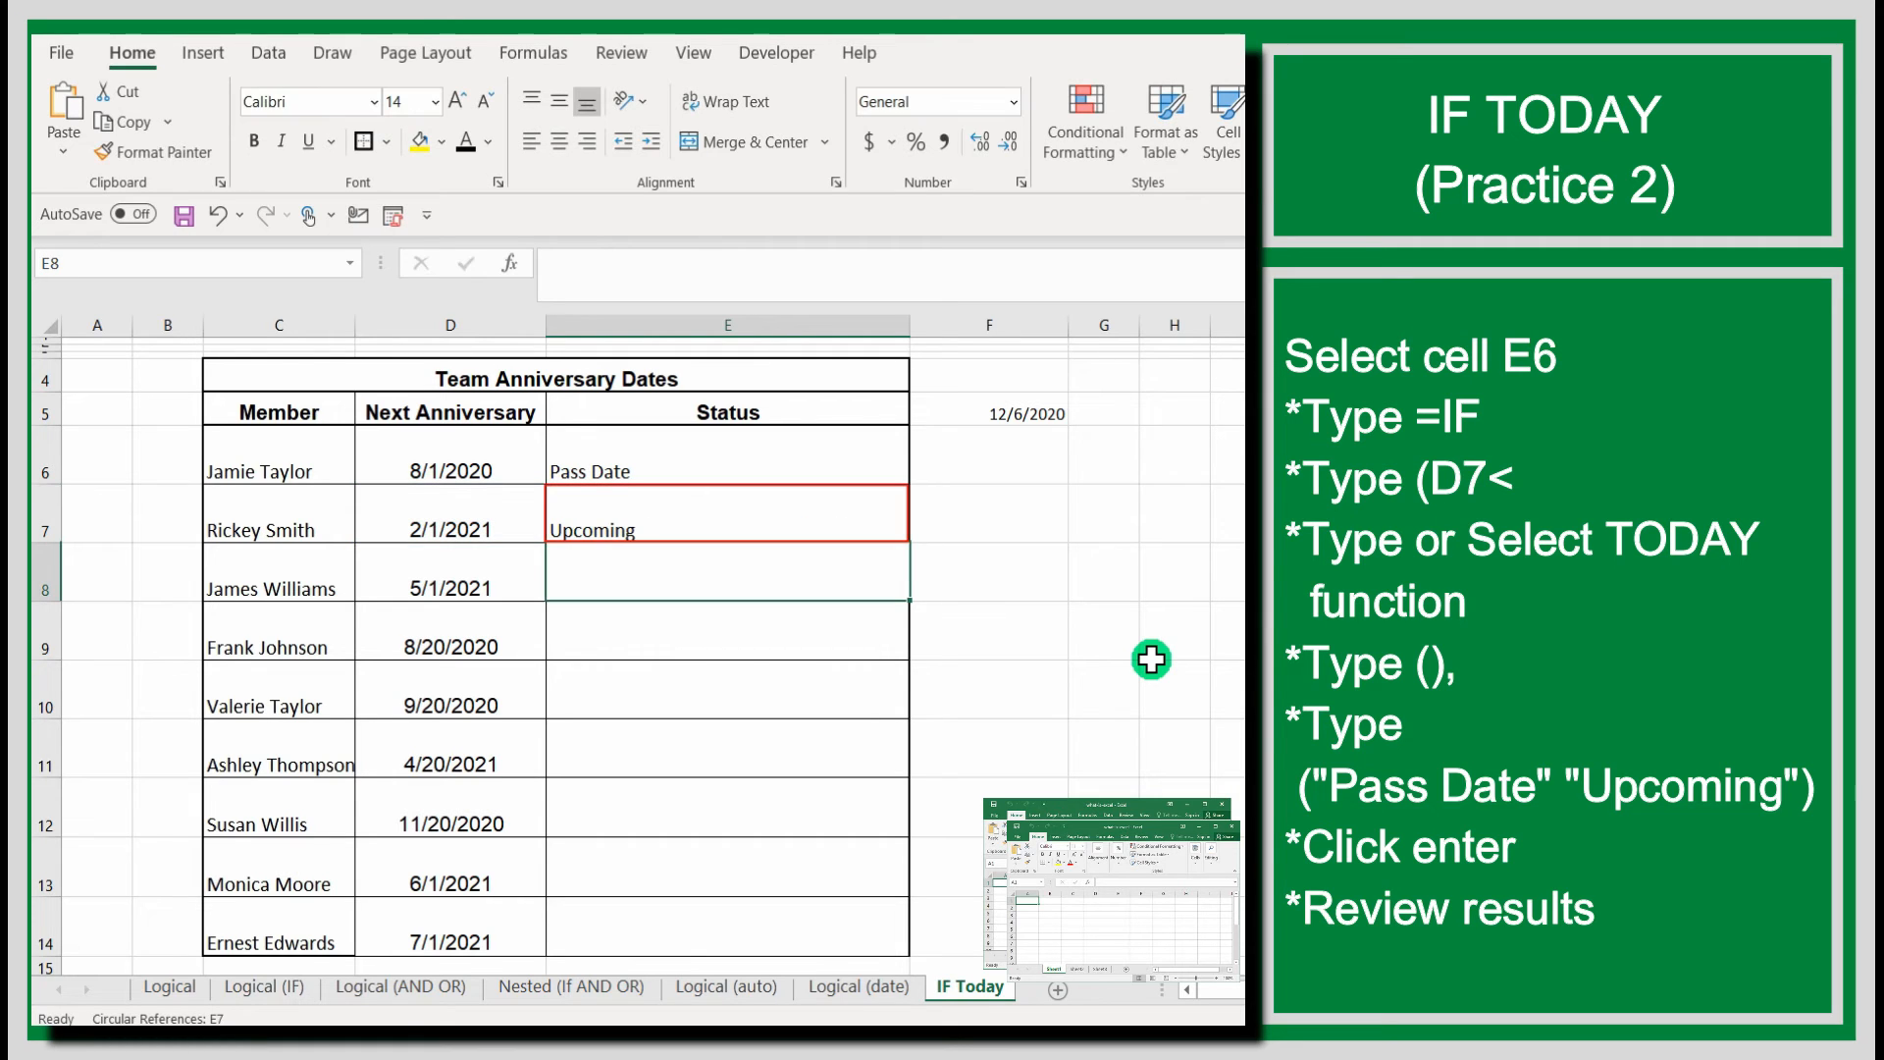
Autofill the Status formula from cell E7 down to E14.
left_click(893, 532)
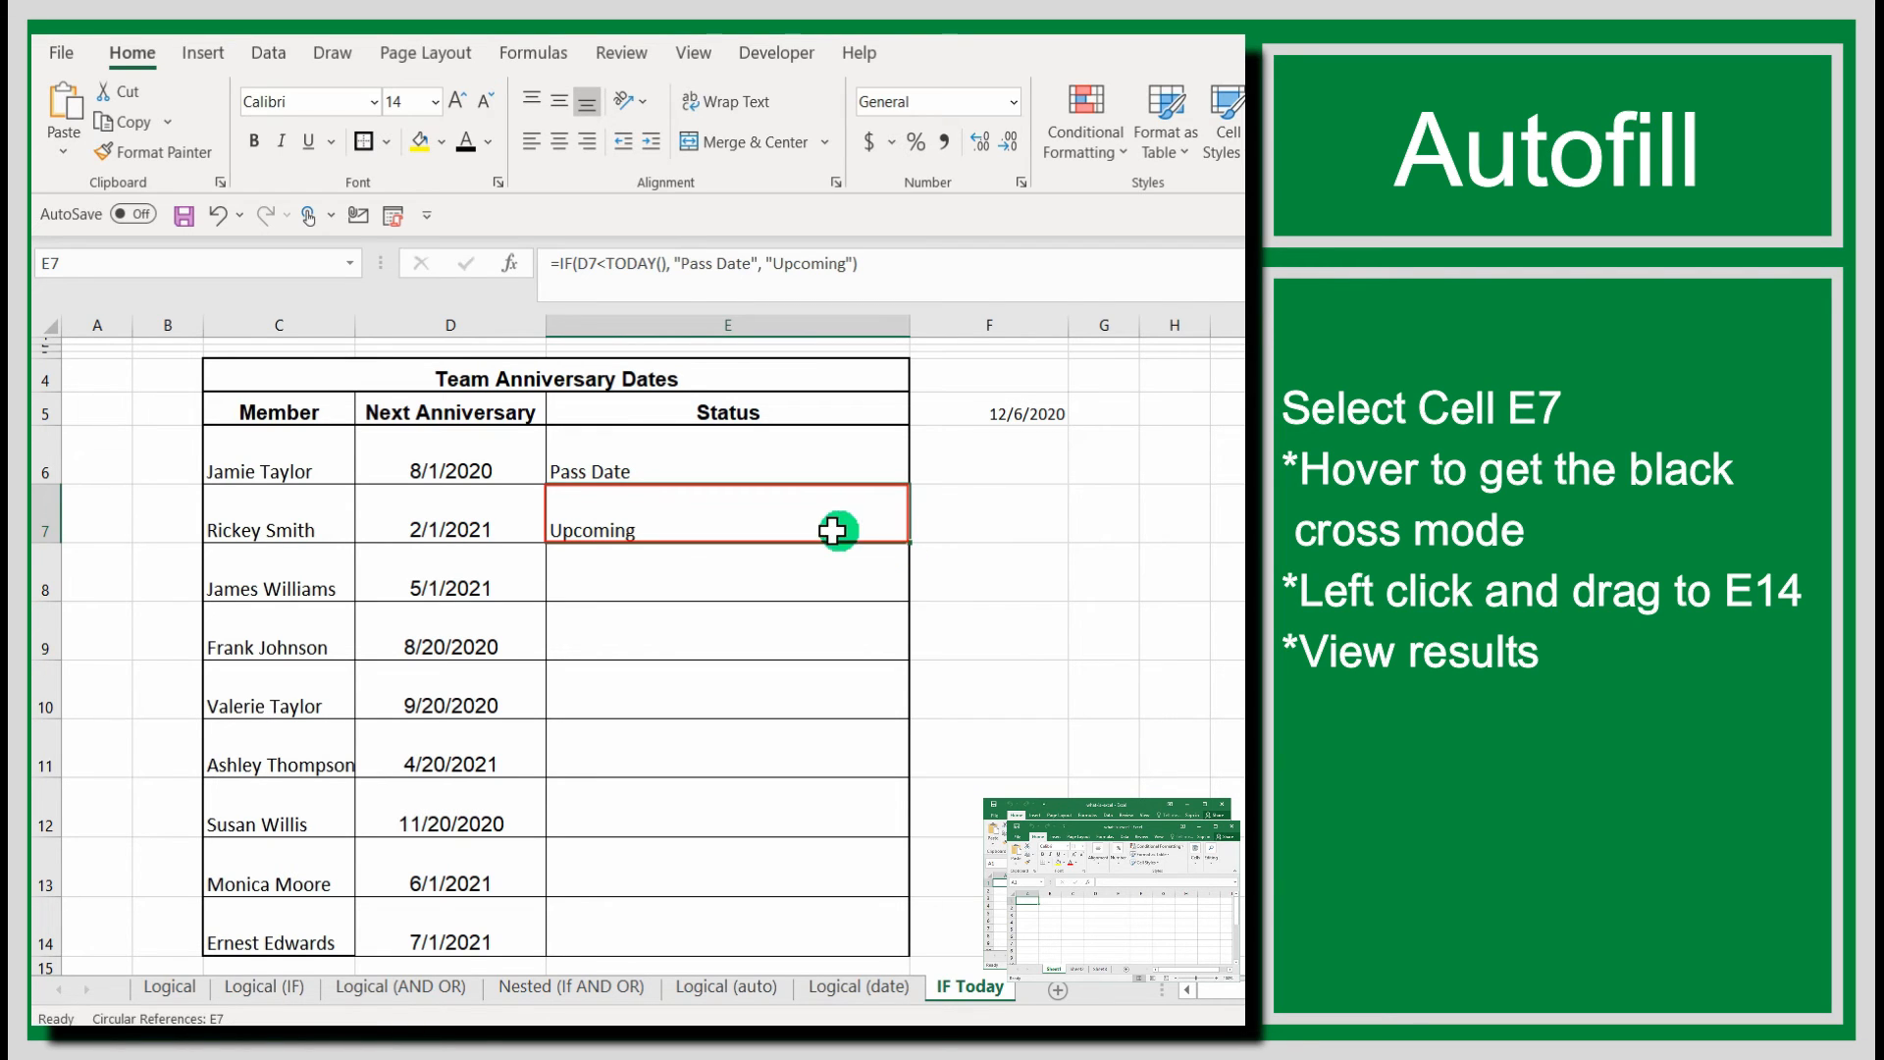
left_click_drag(900, 536, 919, 948)
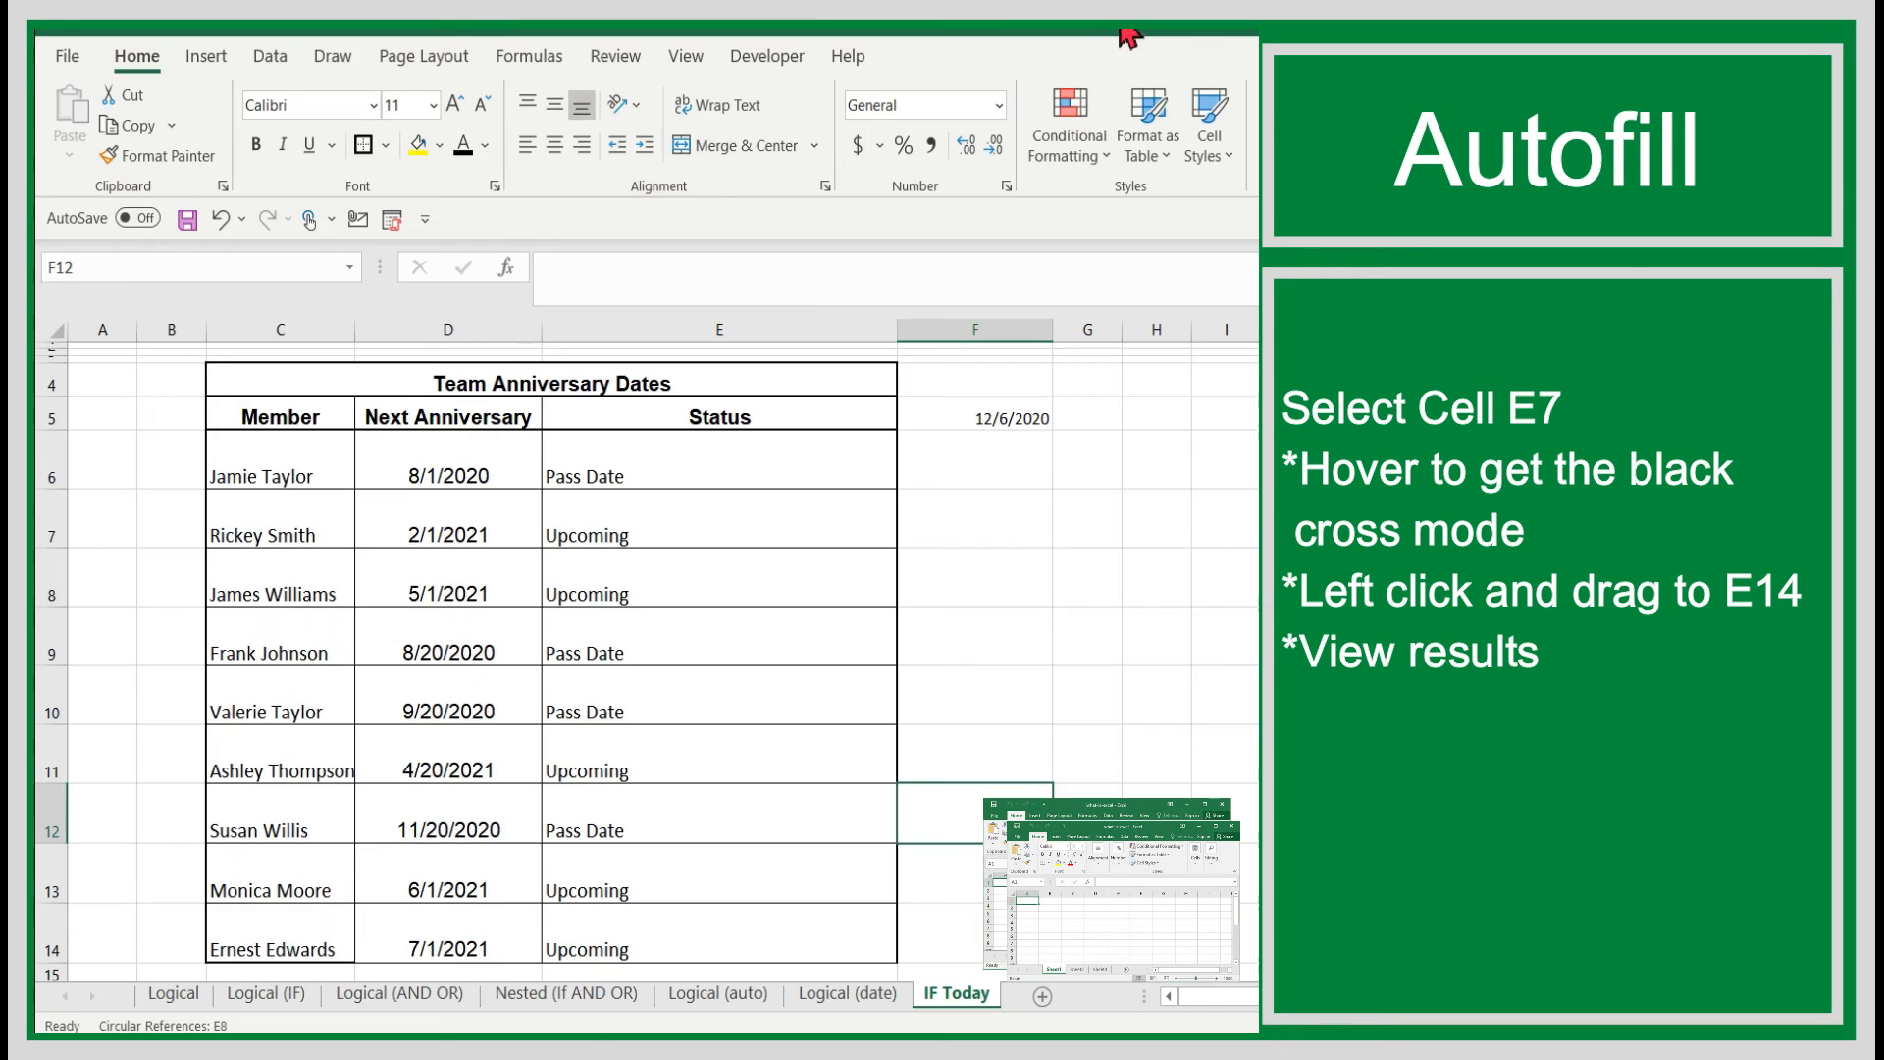
left_click(939, 522)
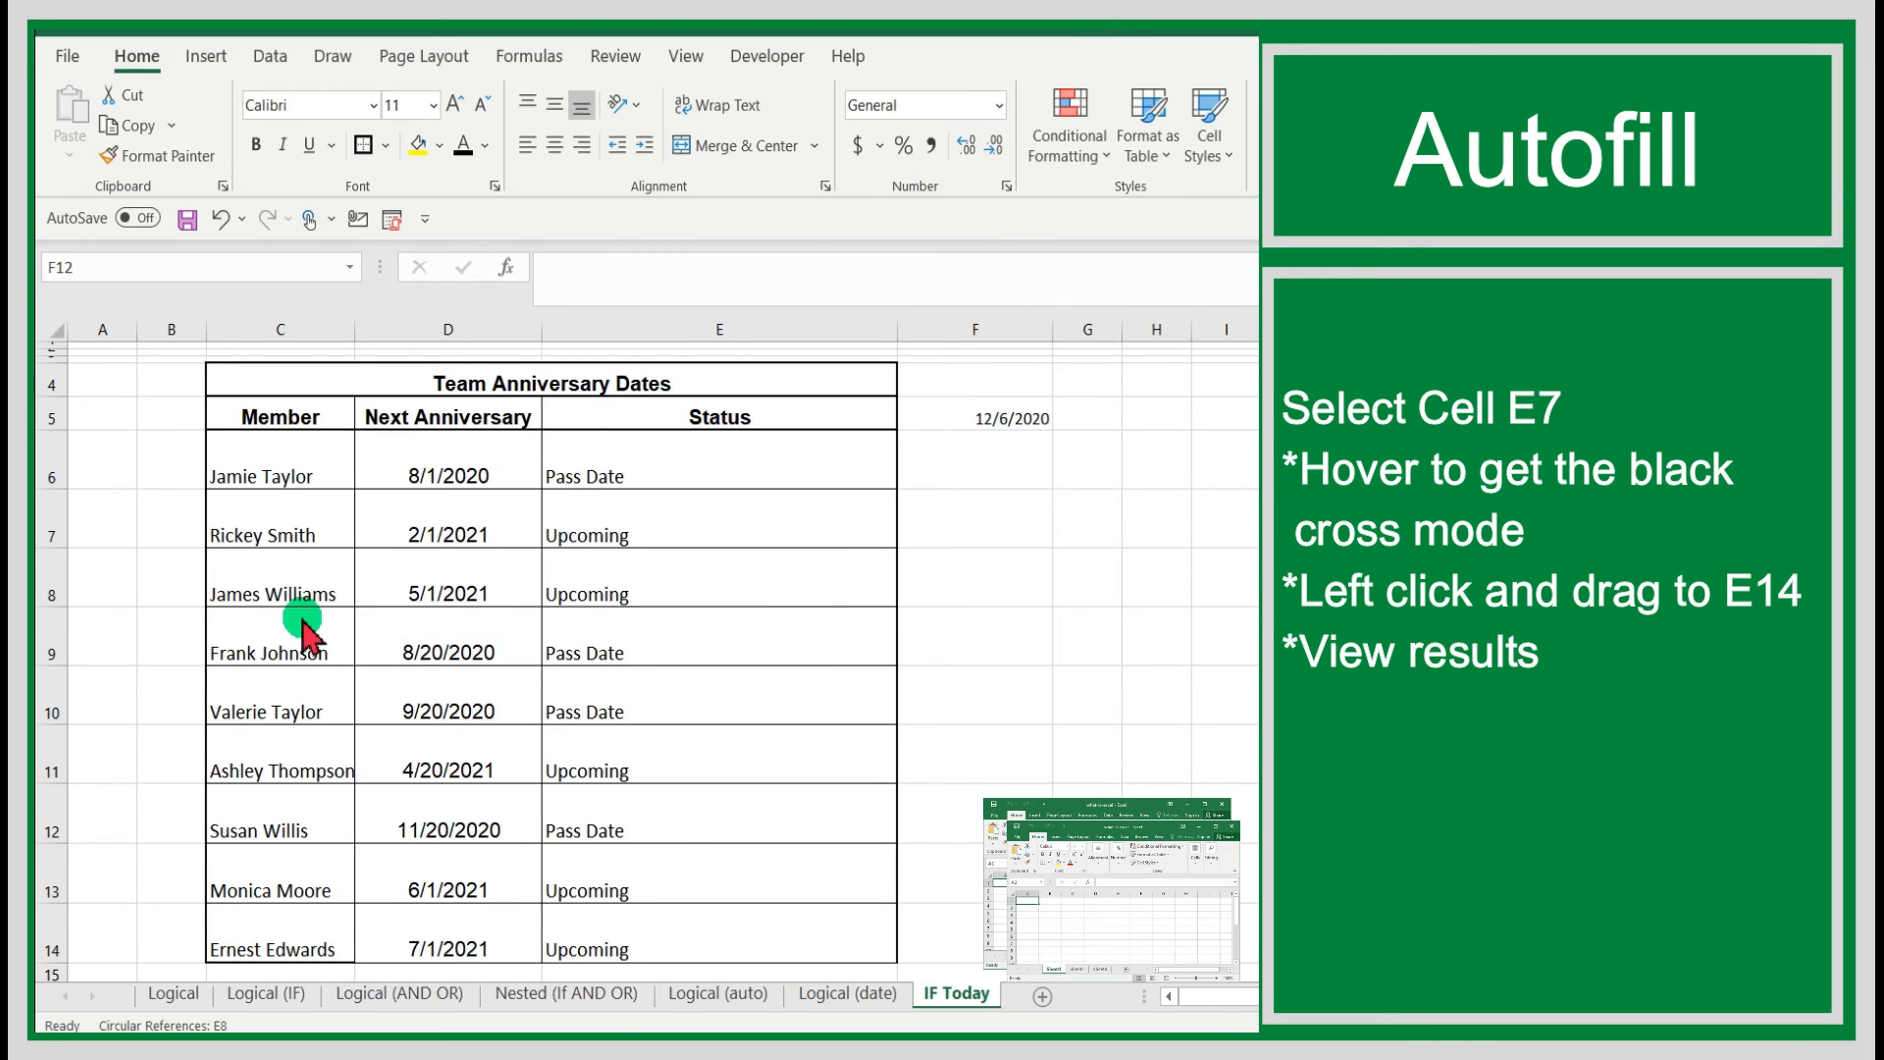
Review the members' anniversary dates against their Status results in rows 8 to 14.
left_click_drag(287, 596, 740, 580)
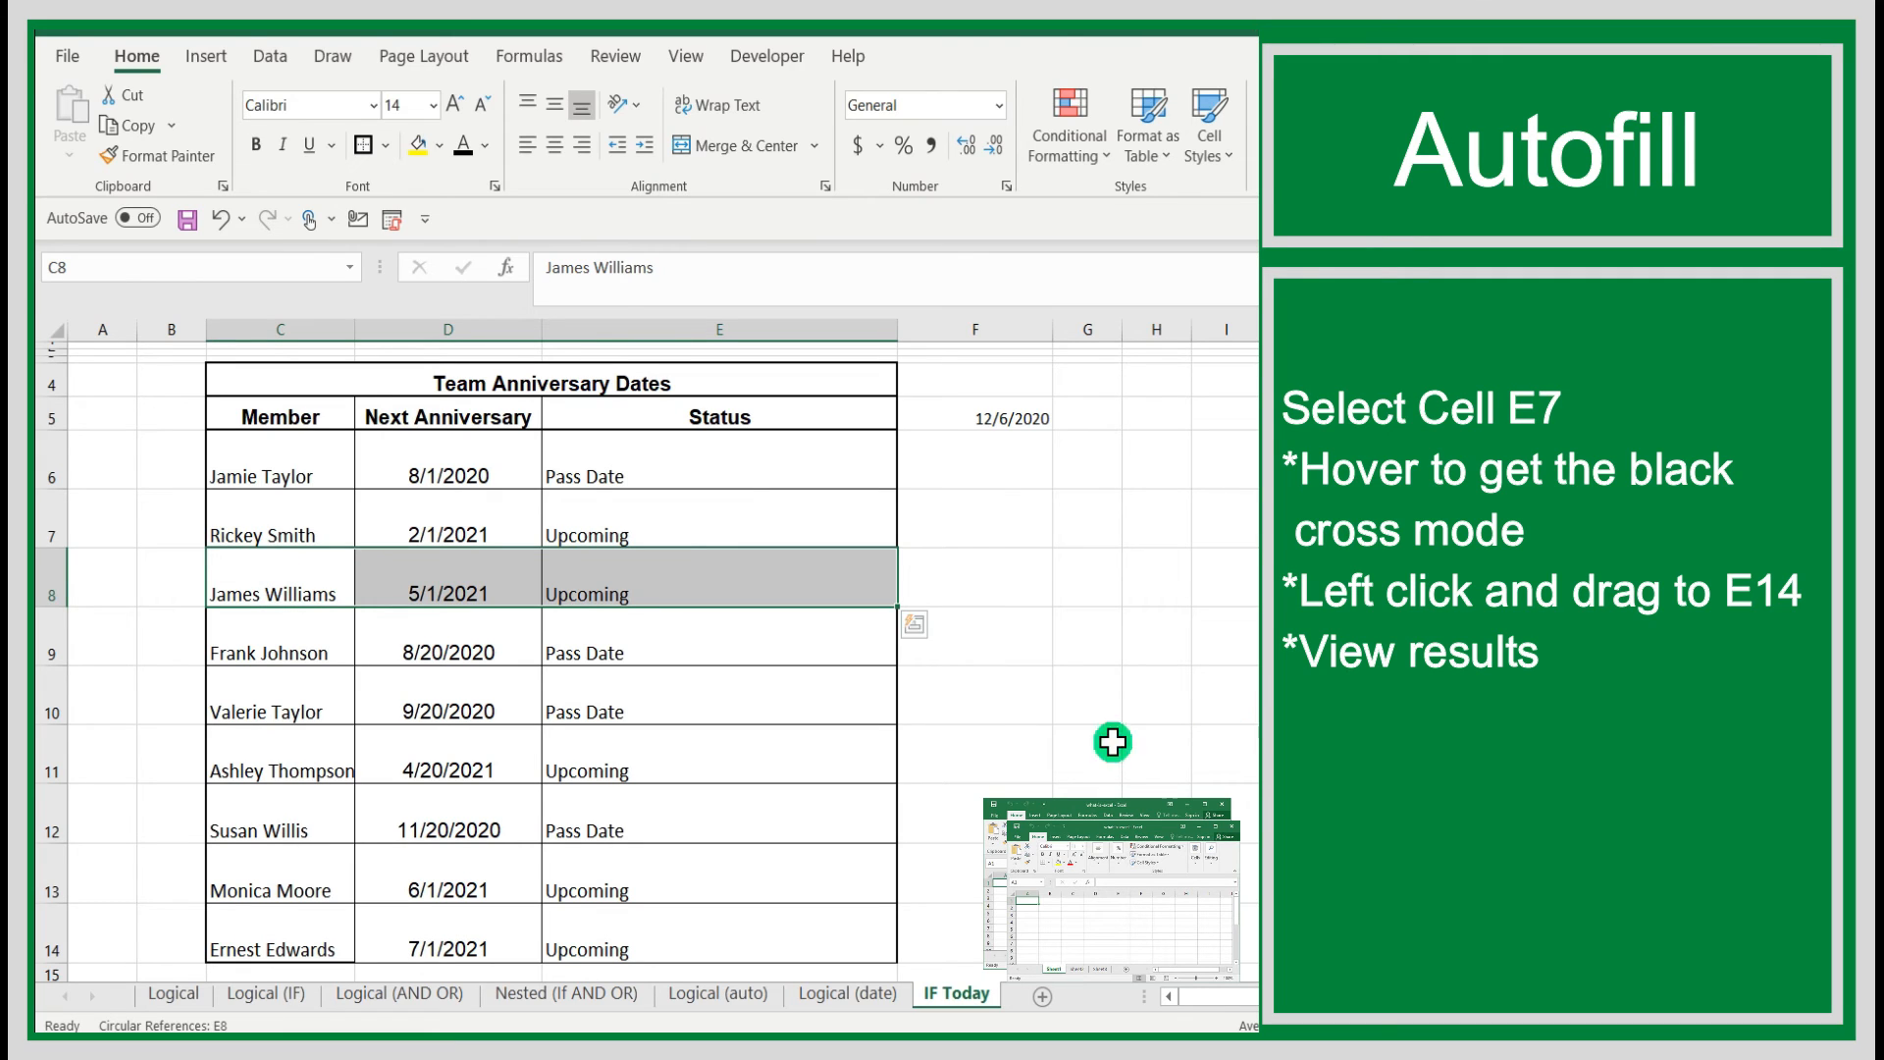
left_click_drag(256, 622, 744, 702)
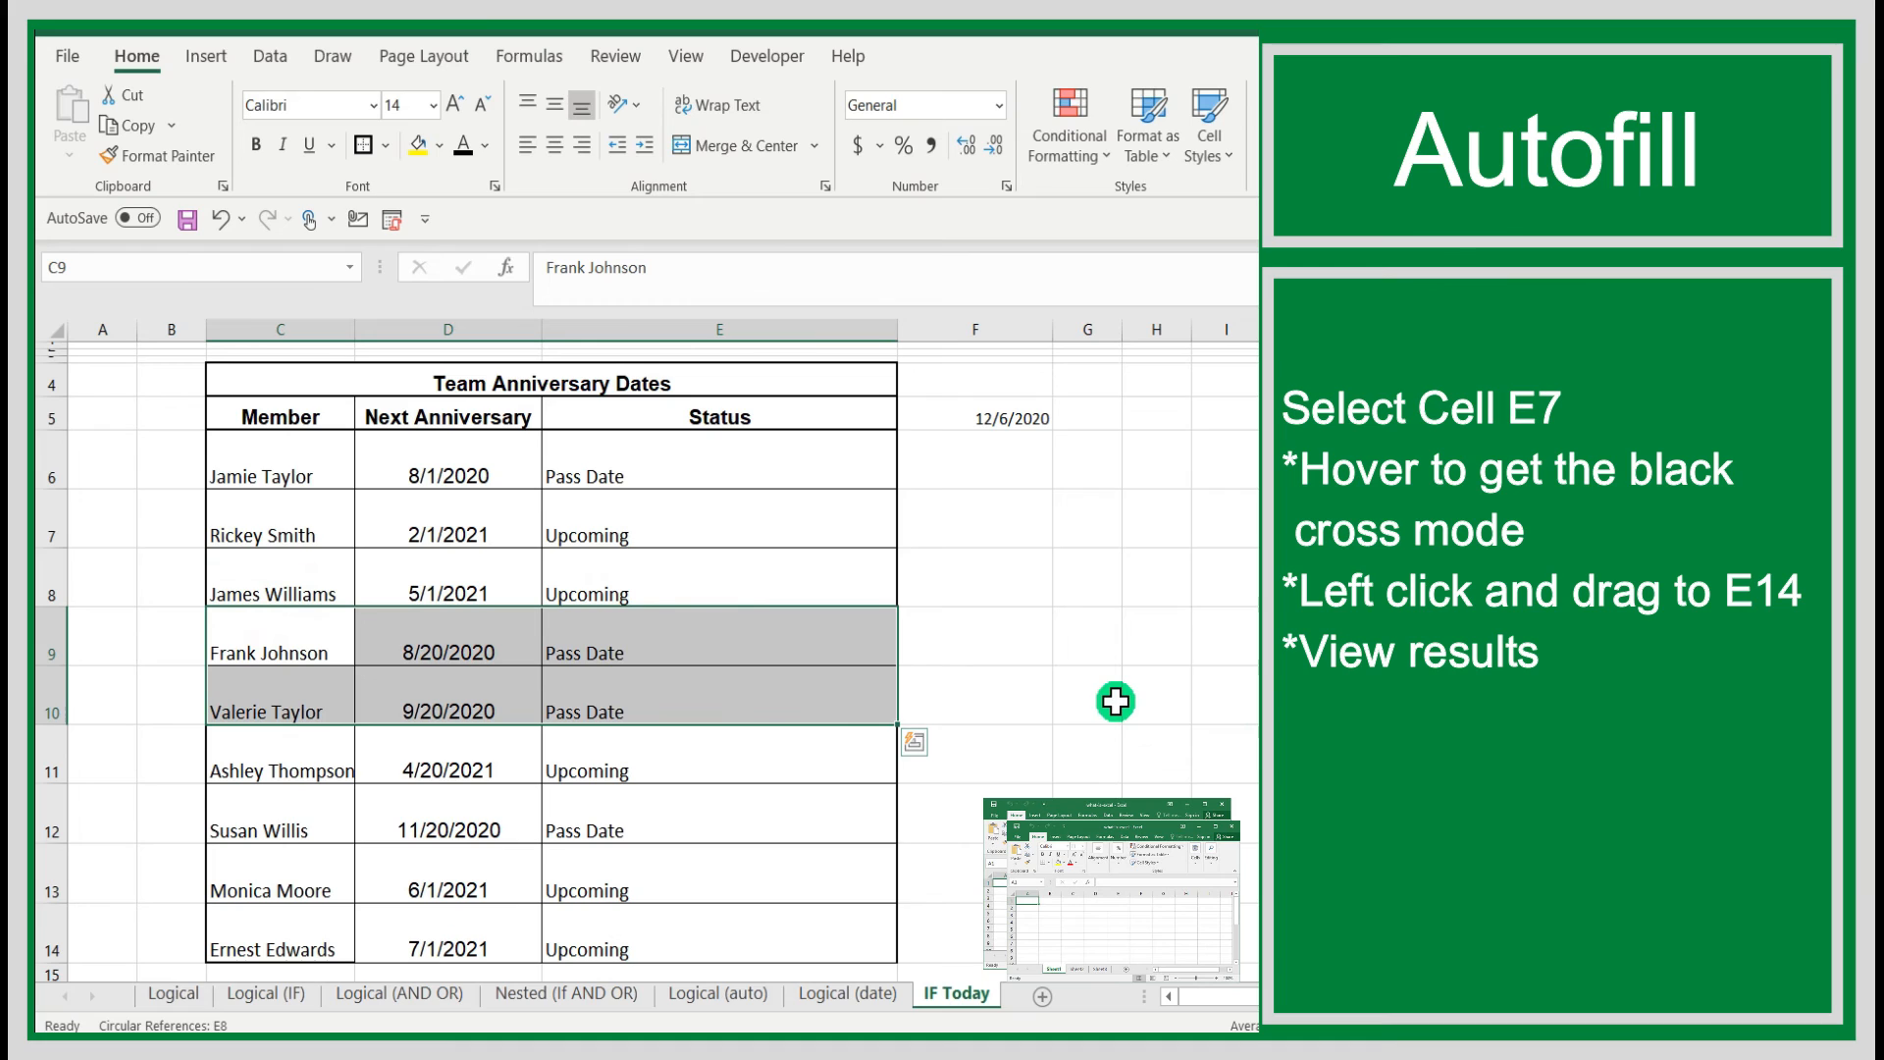
left_click(240, 752)
left_click_drag(454, 745, 677, 752)
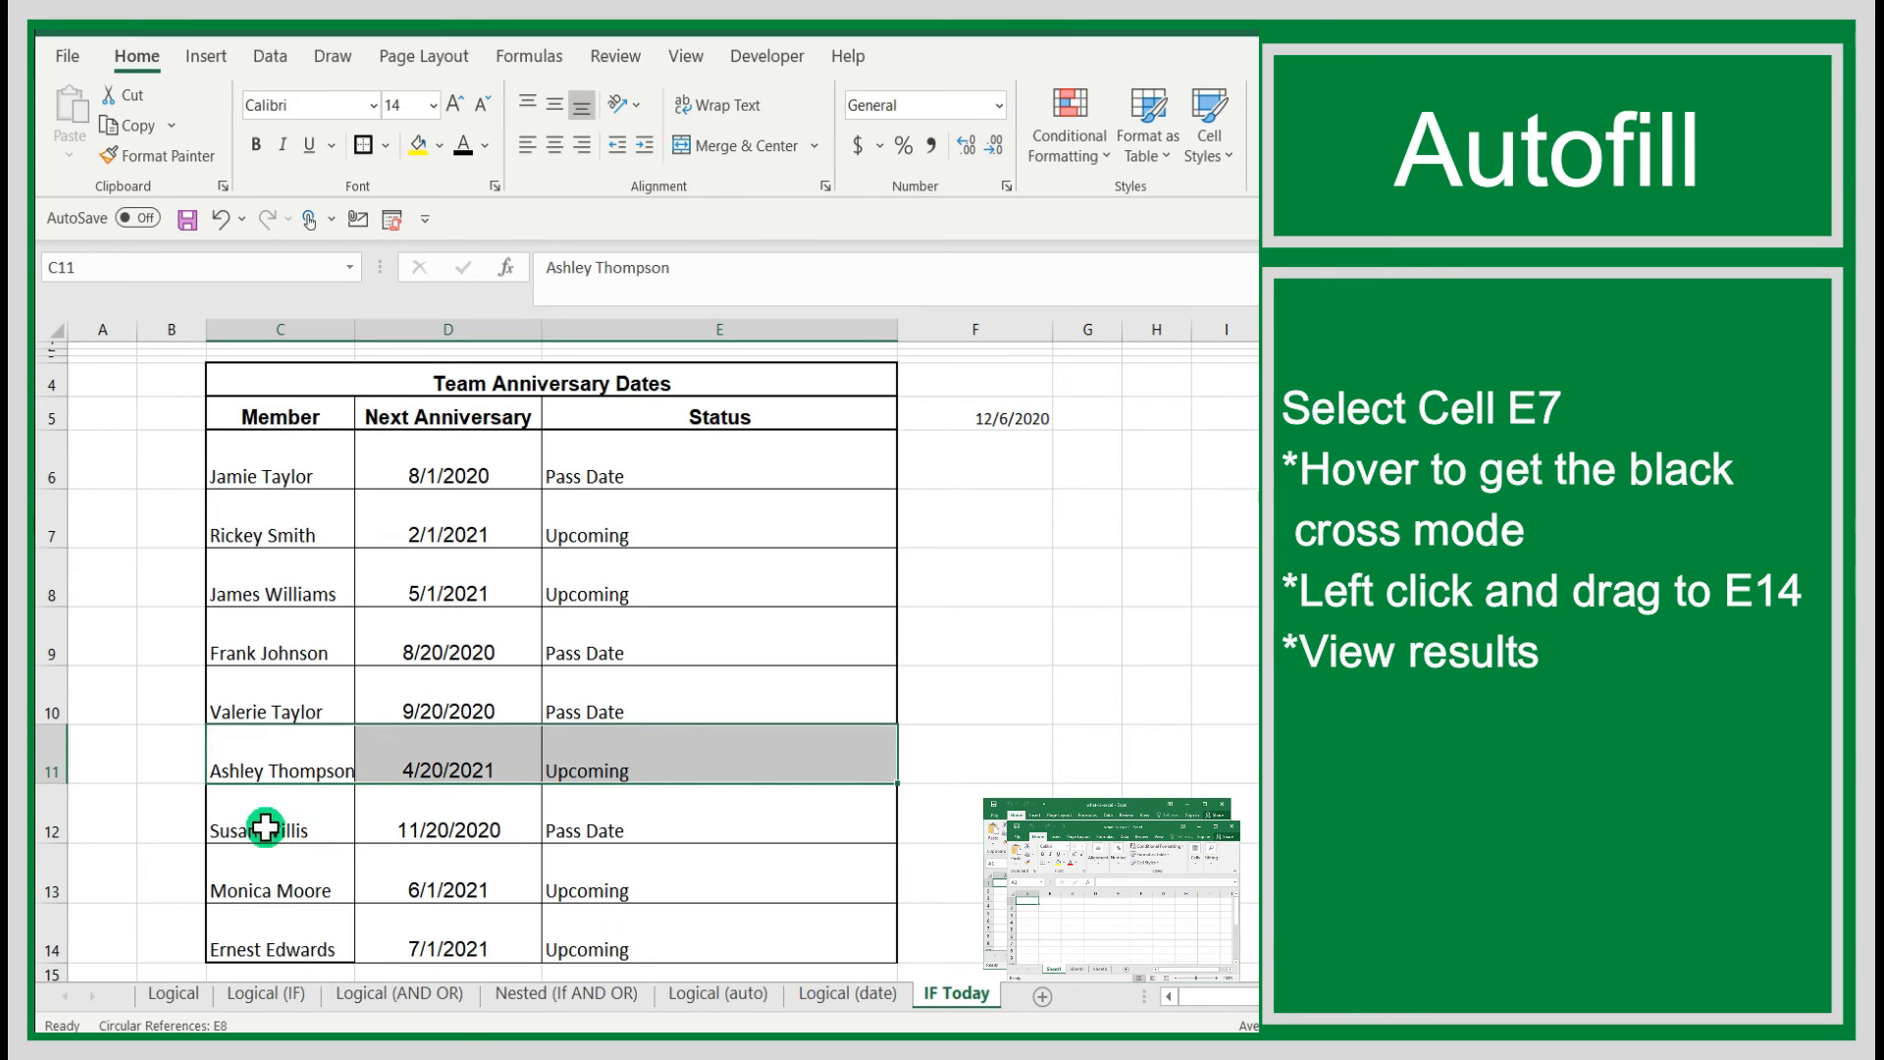
left_click_drag(235, 815, 824, 834)
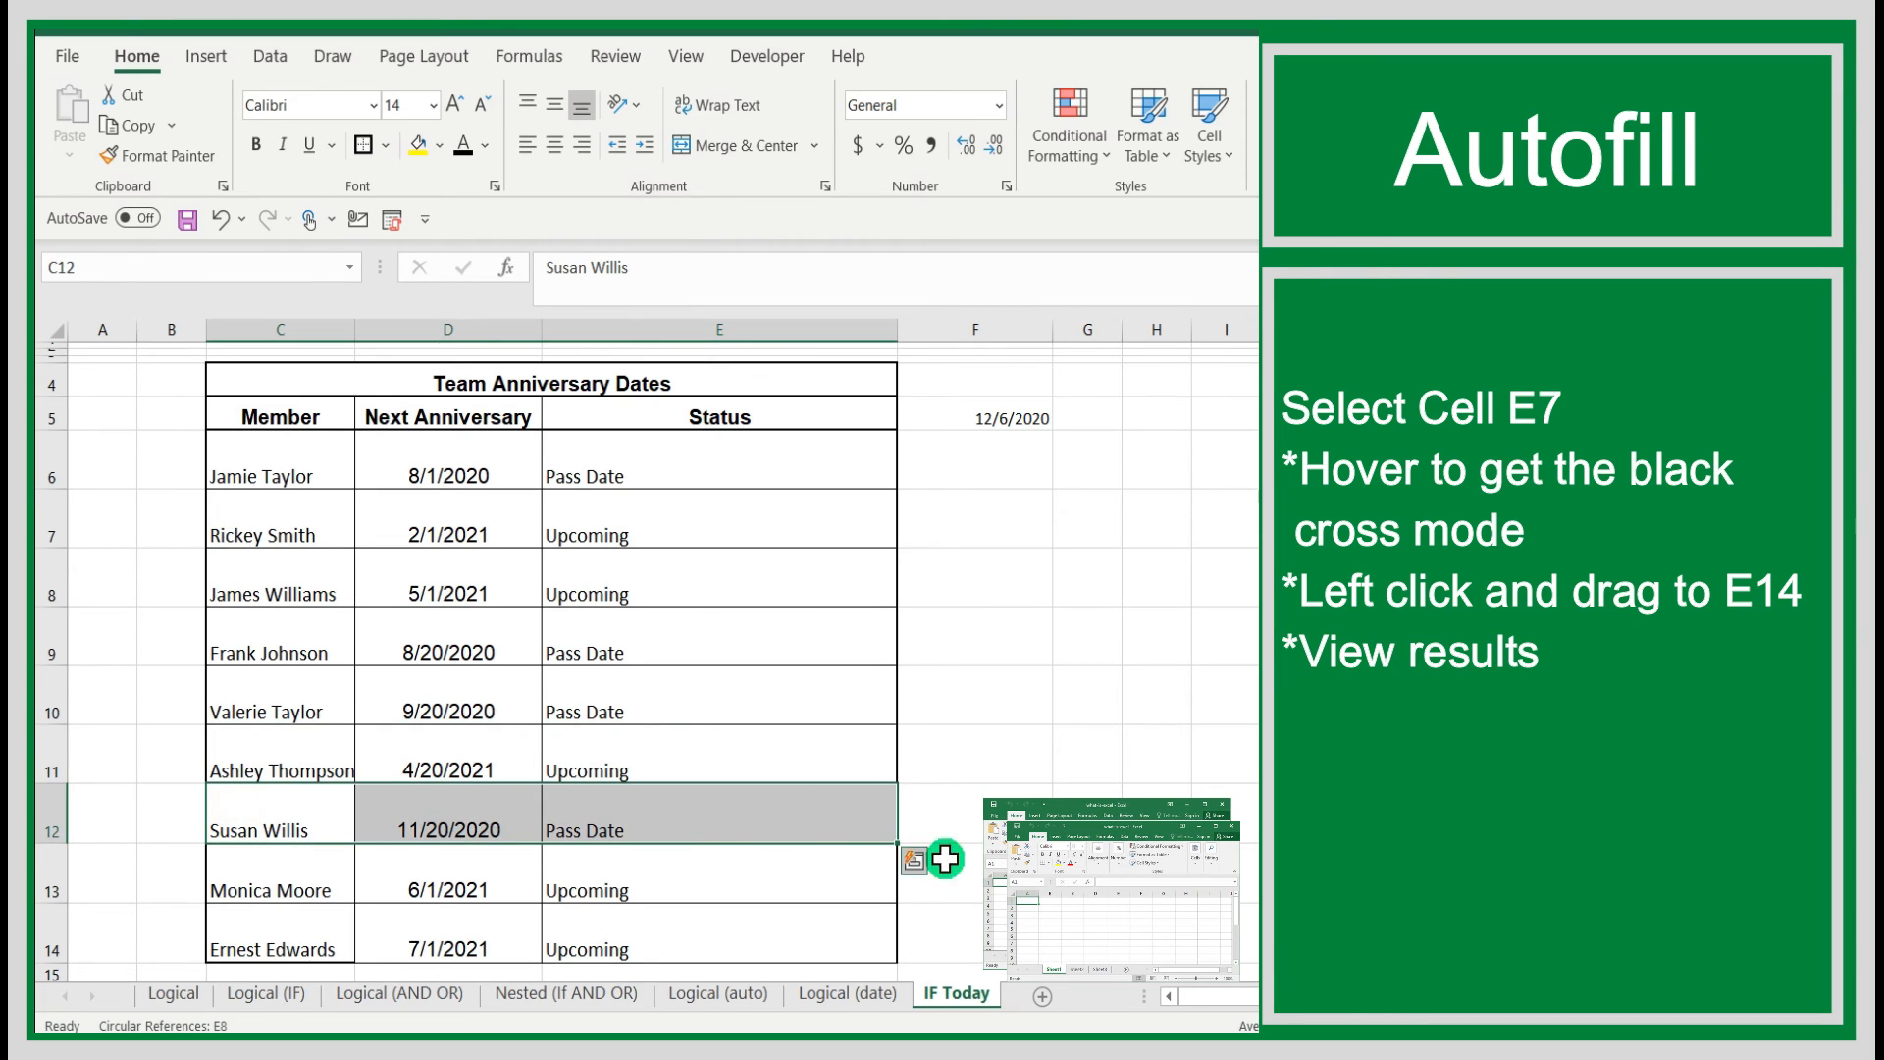
left_click_drag(269, 883, 687, 904)
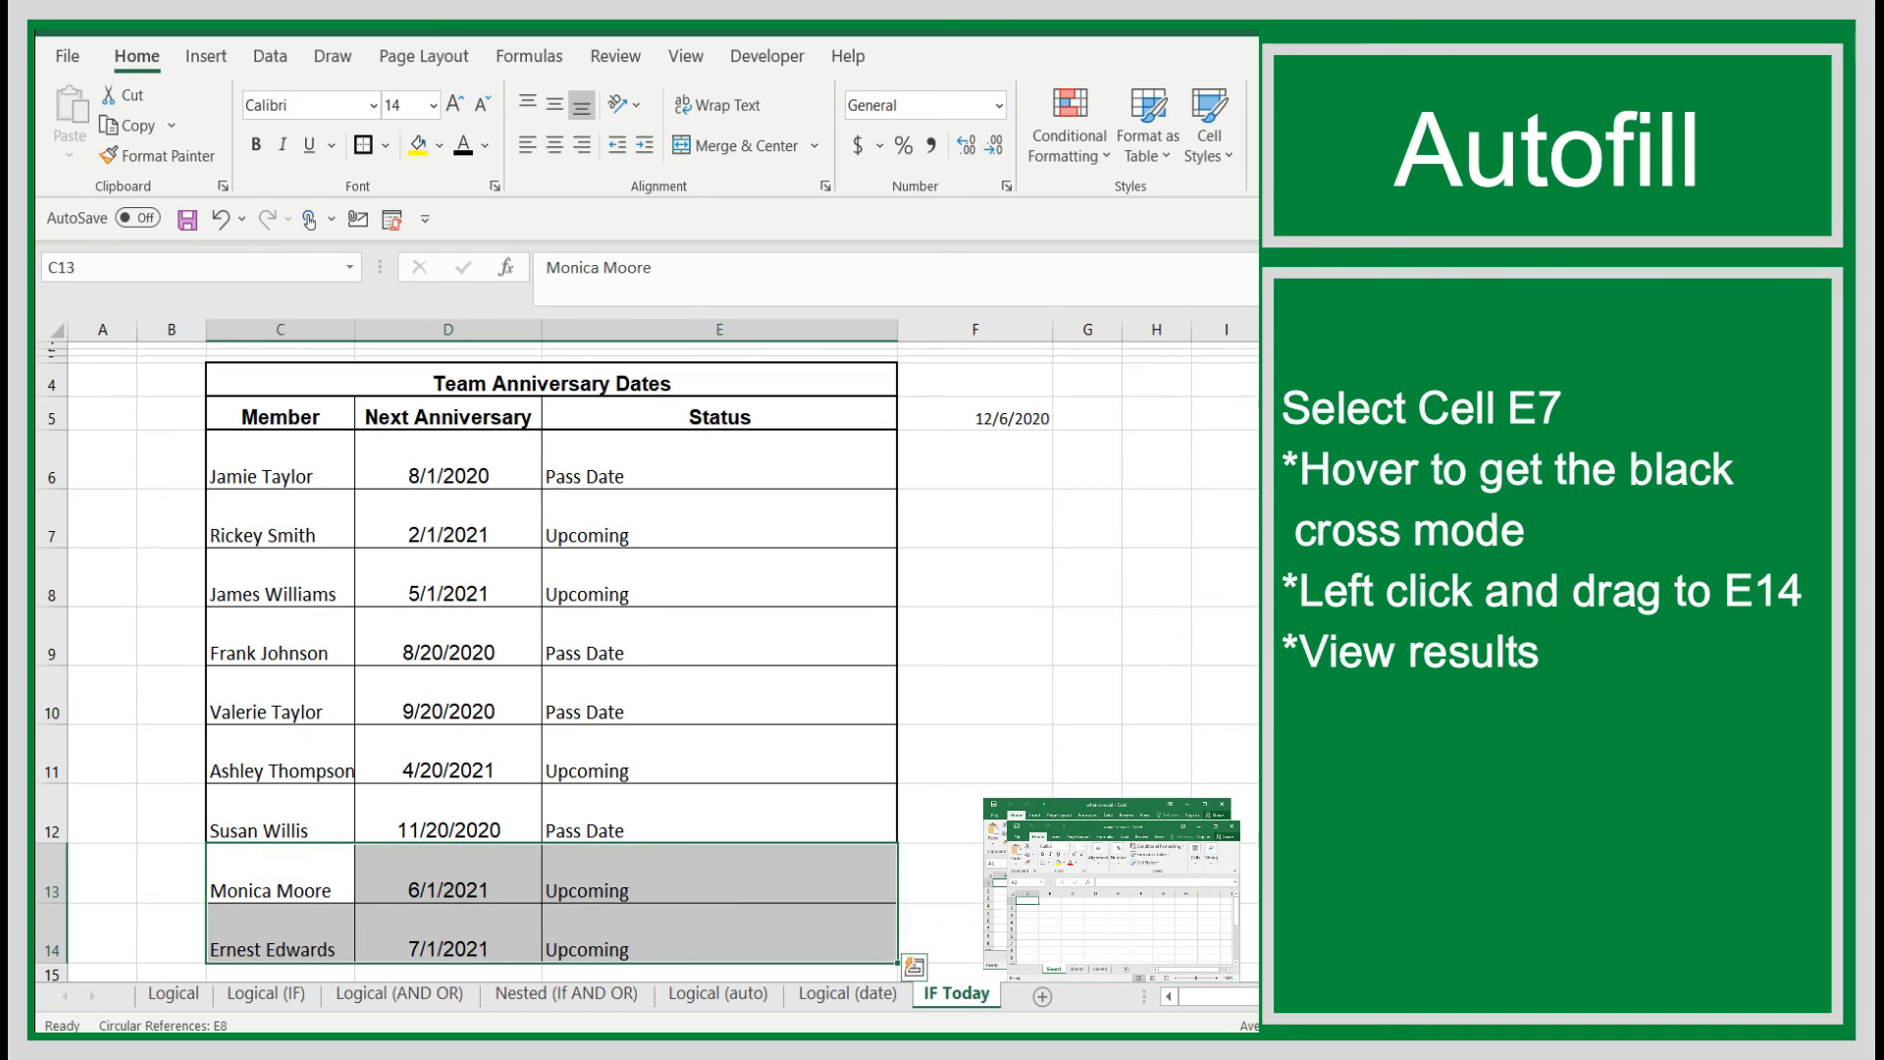